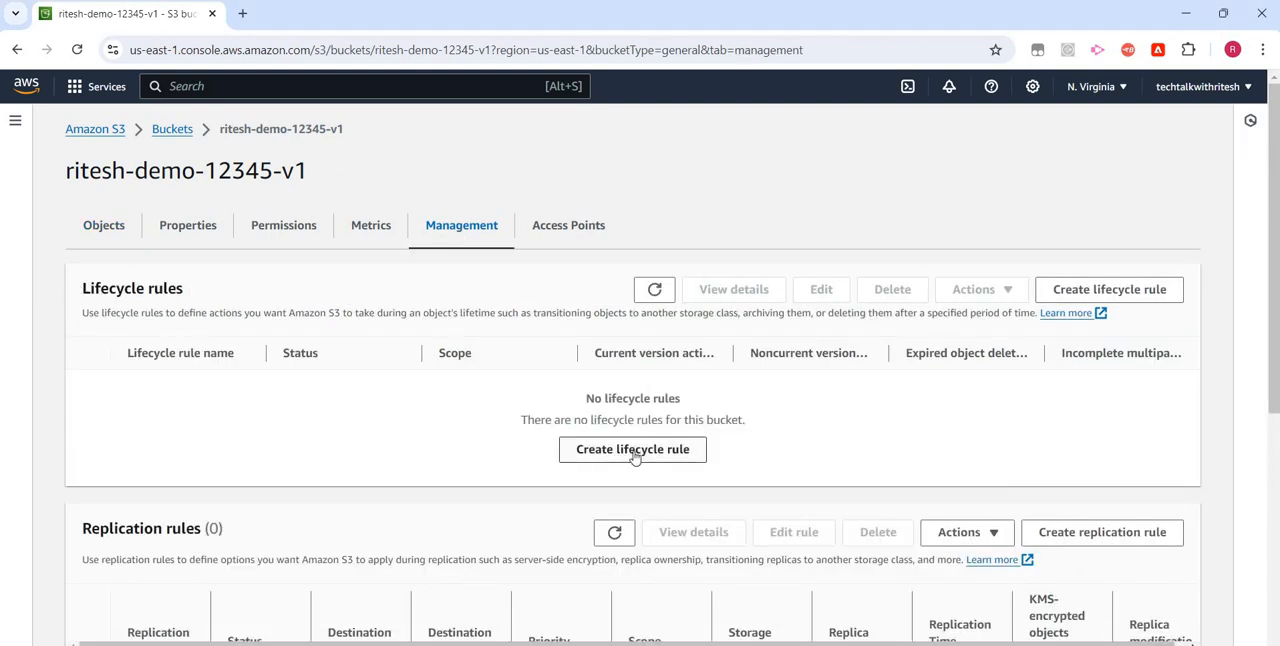
- Start a new lifecycle rule for the ritesh-demo-12345-v1 bucket and name it S3LFRule
left_click(646, 450)
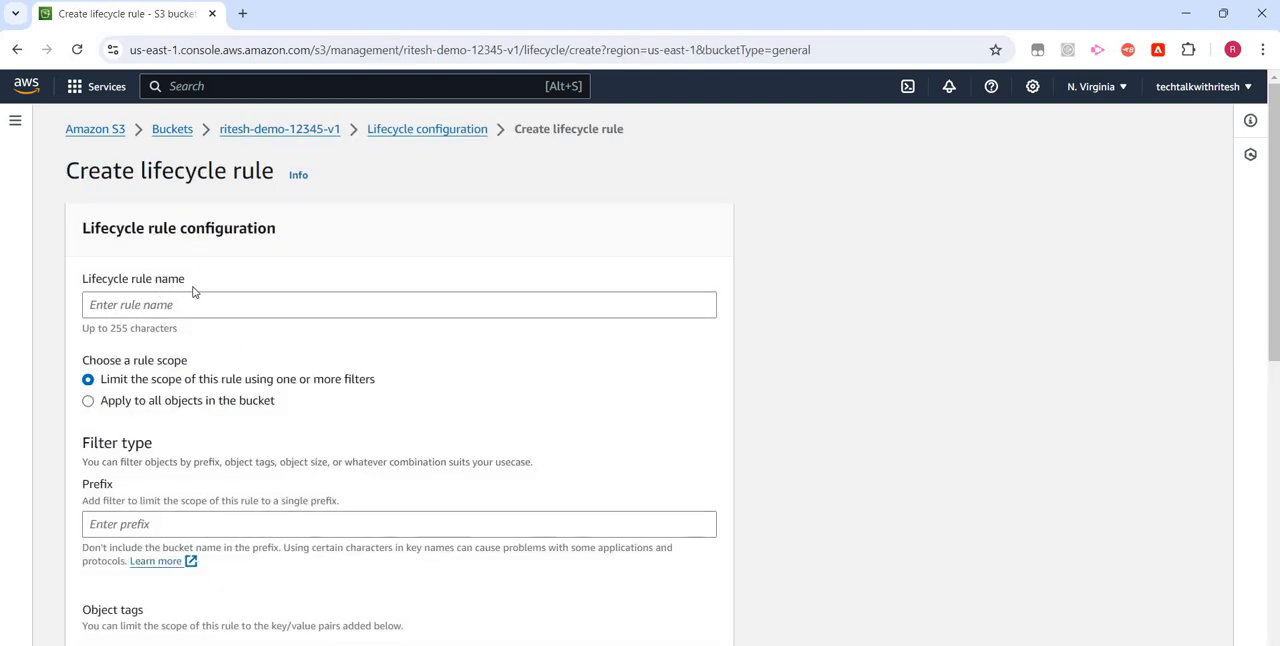
left_click(154, 305)
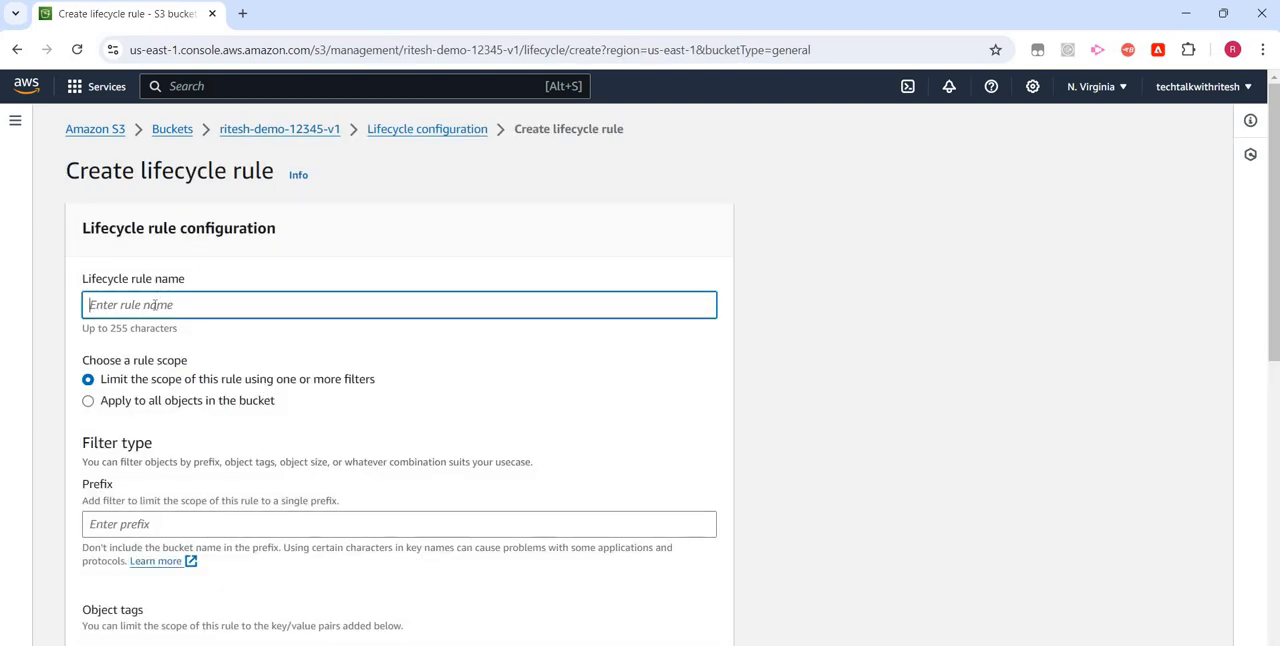
type("S3LFRule")
- Leave the prefix filter blank and add an empty object tag row to the rule's filters
scroll(200, 270, "down", 2)
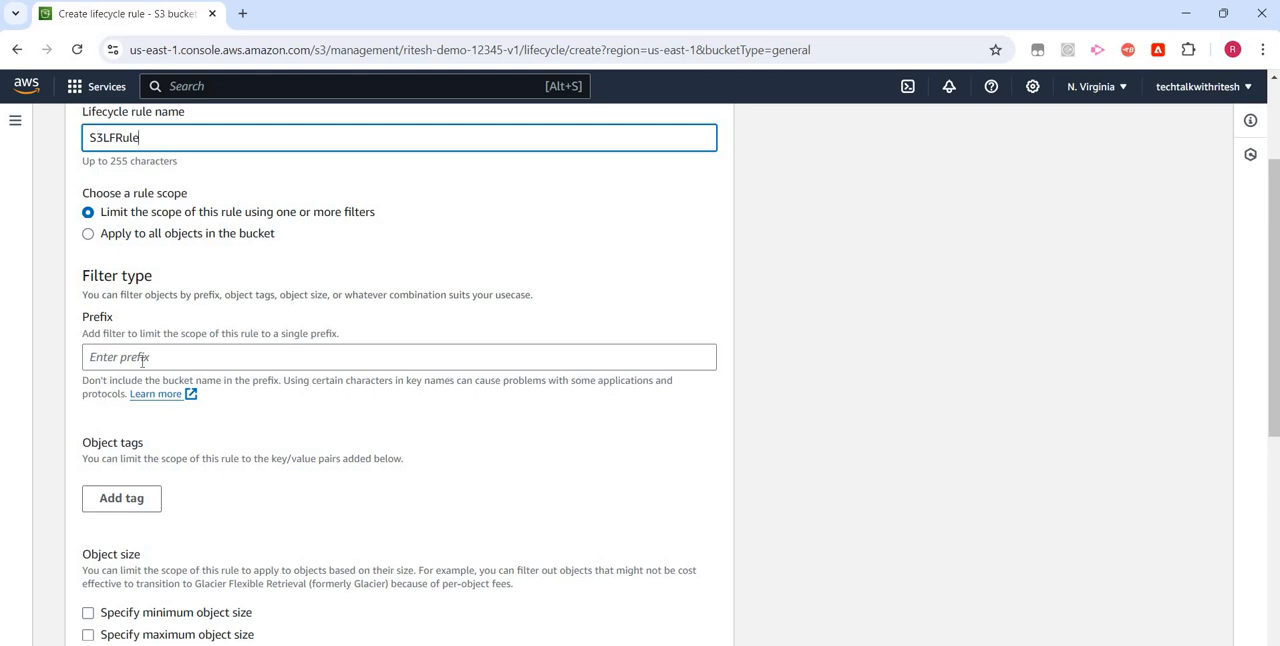
left_click(142, 362)
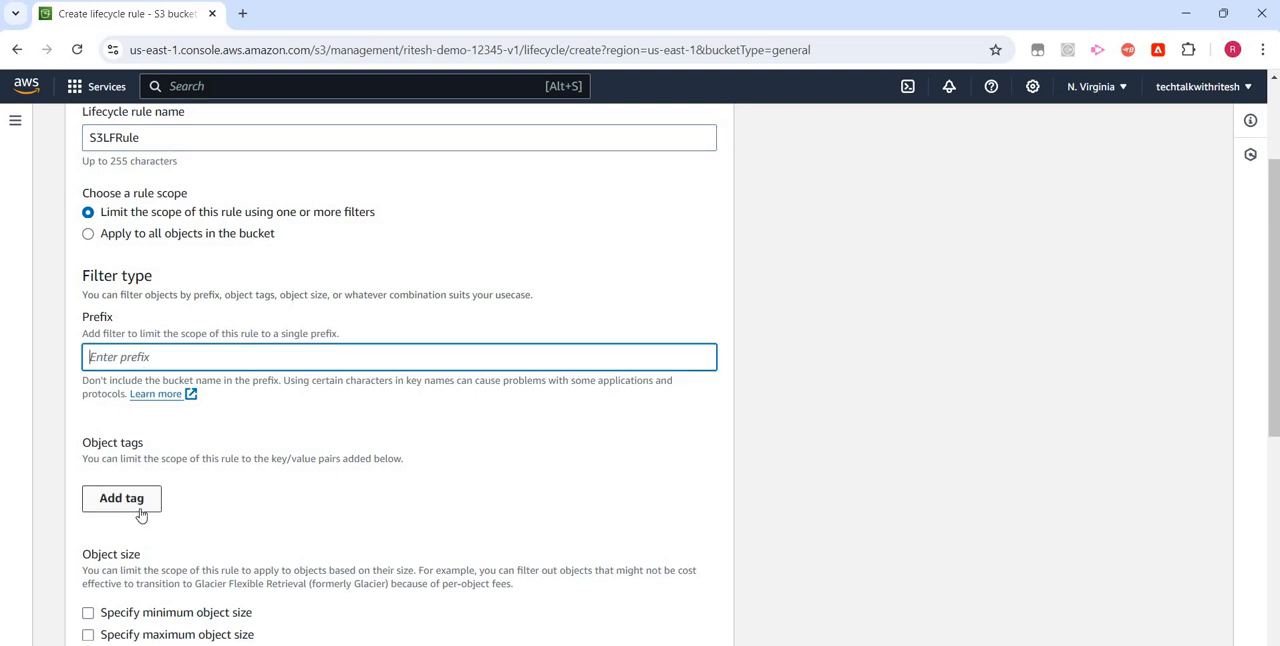
left_click(142, 508)
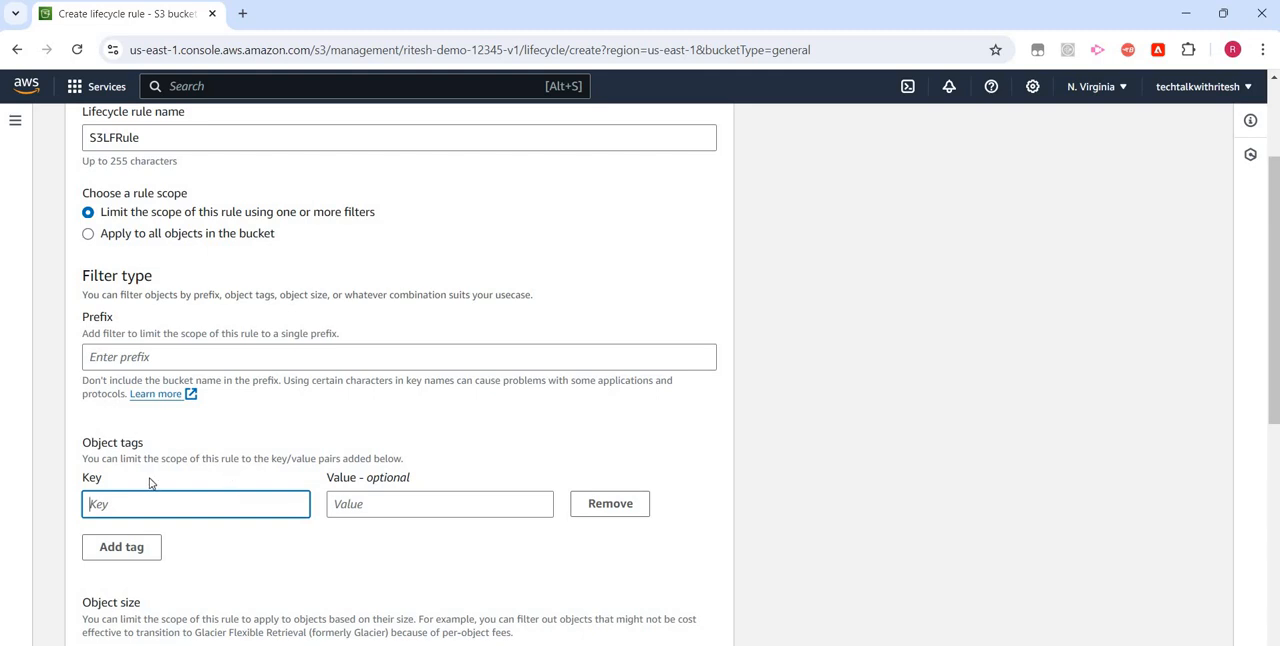
- Duplicate the browser tab, open the ritesh-demo-12345-v1 bucket there and add sample 1.txt to a new upload
right_click(155, 20)
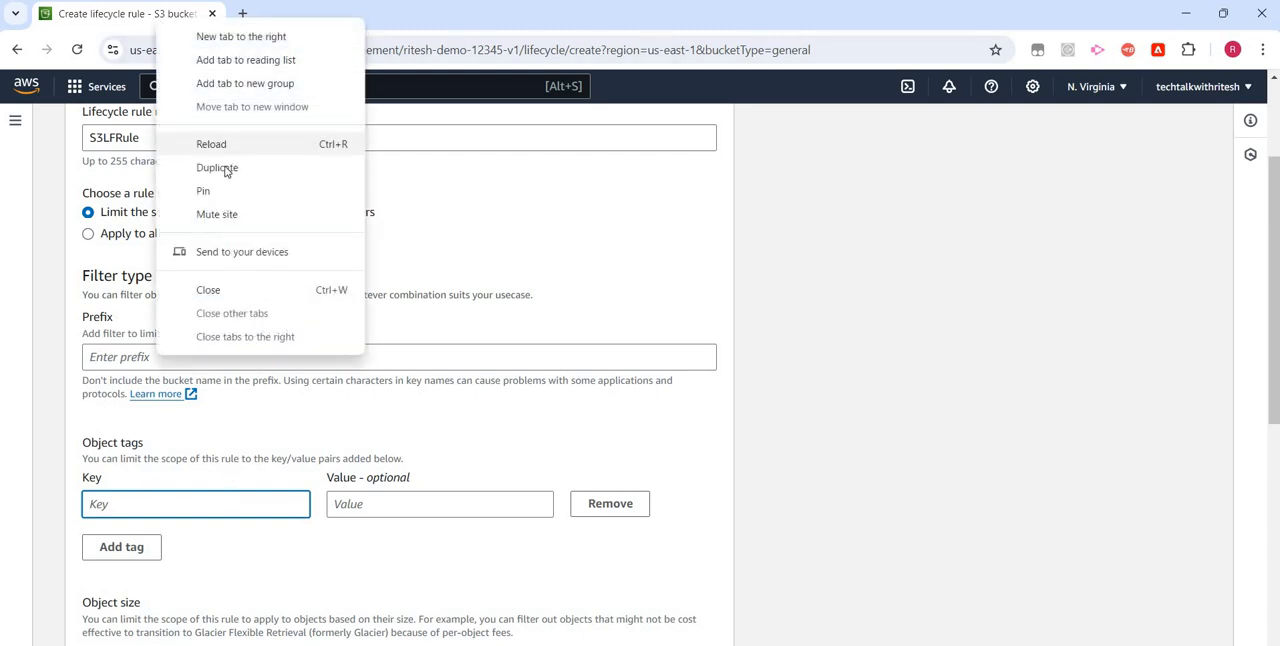
key("Escape")
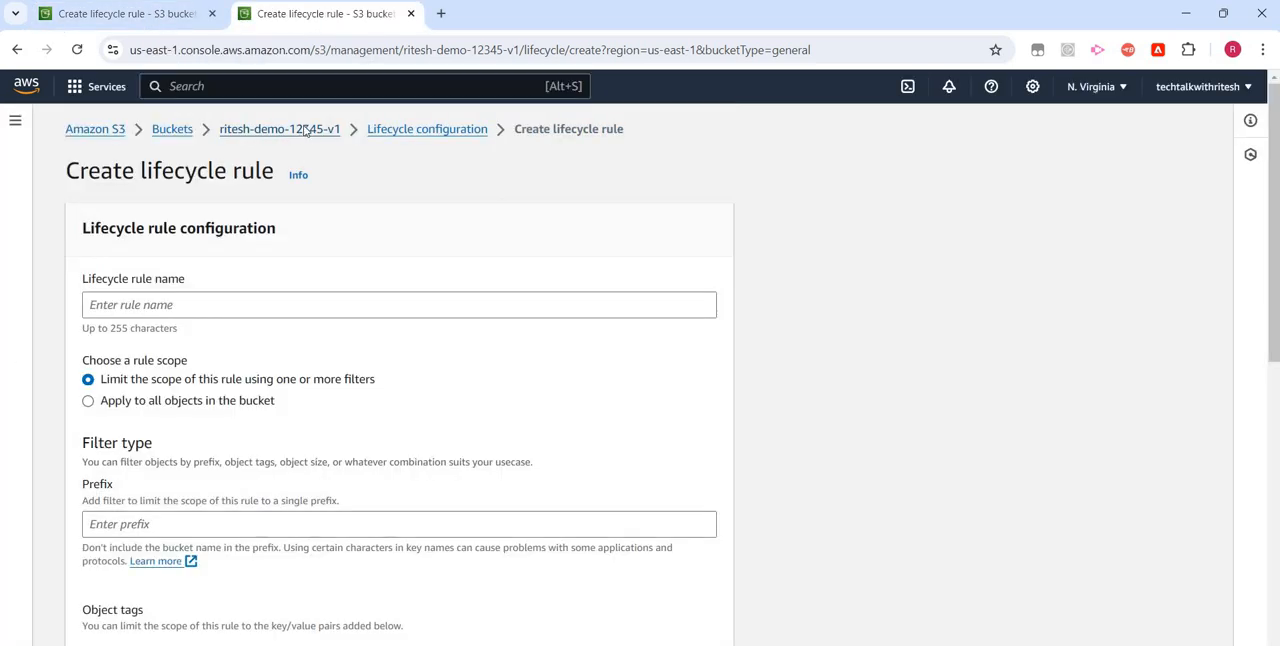
left_click(305, 132)
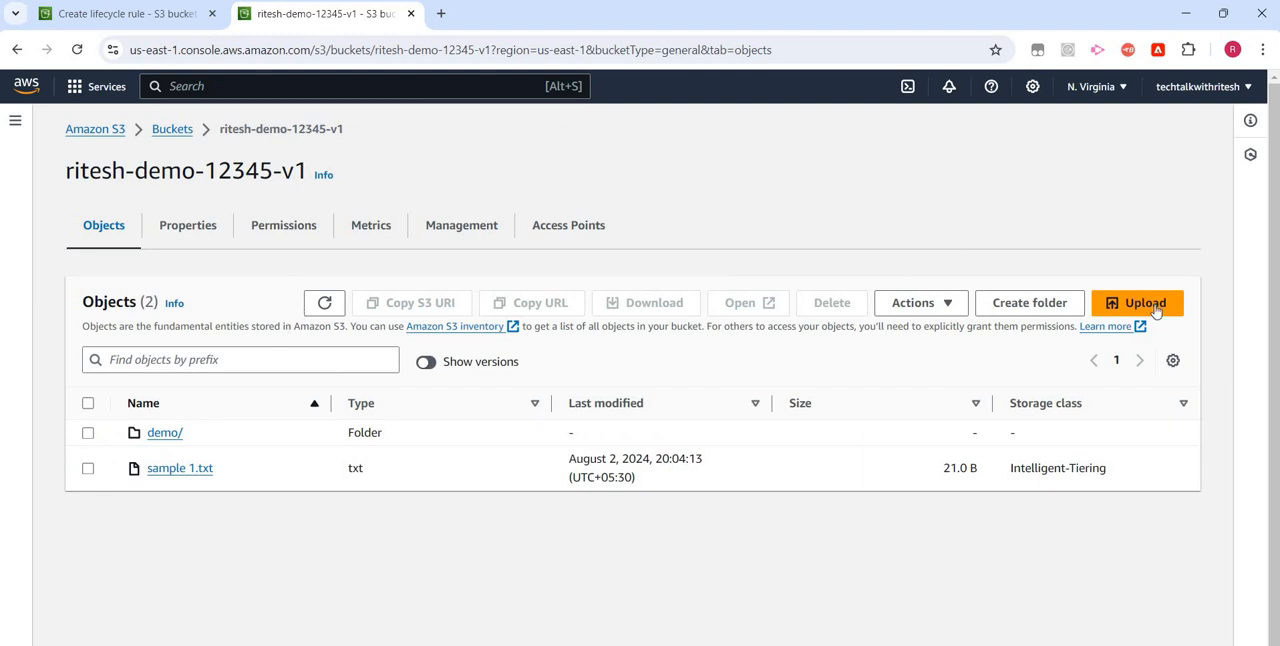
left_click(580, 348)
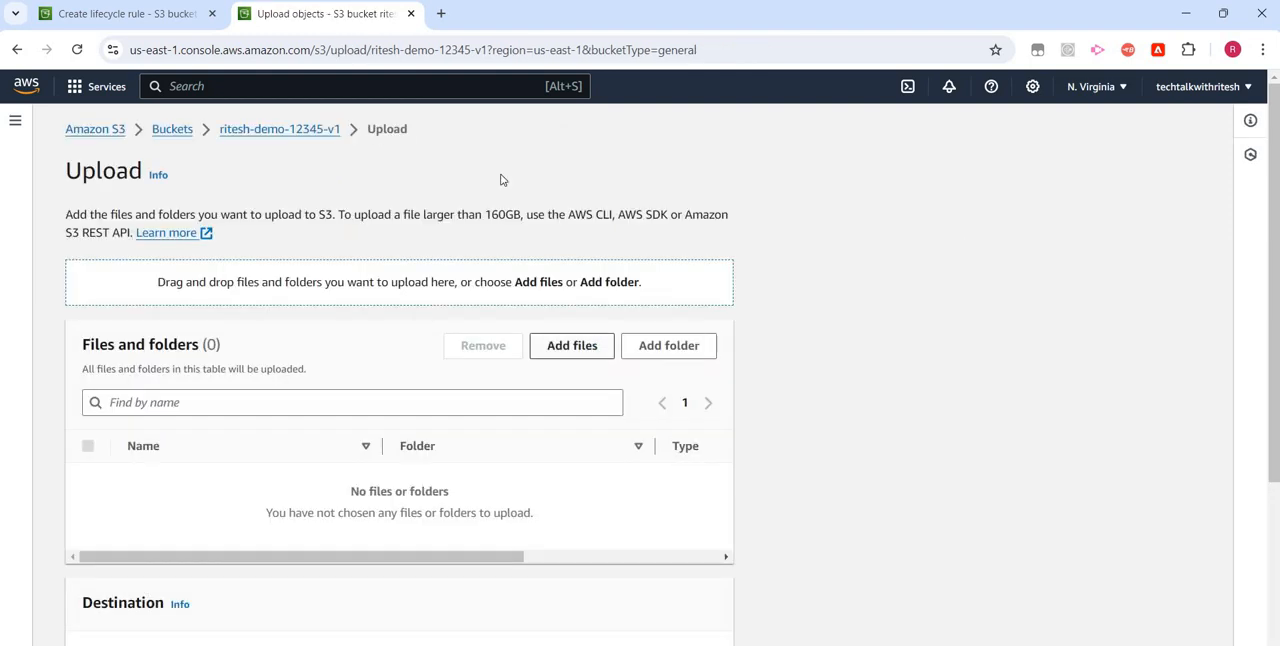
double_click(260, 131)
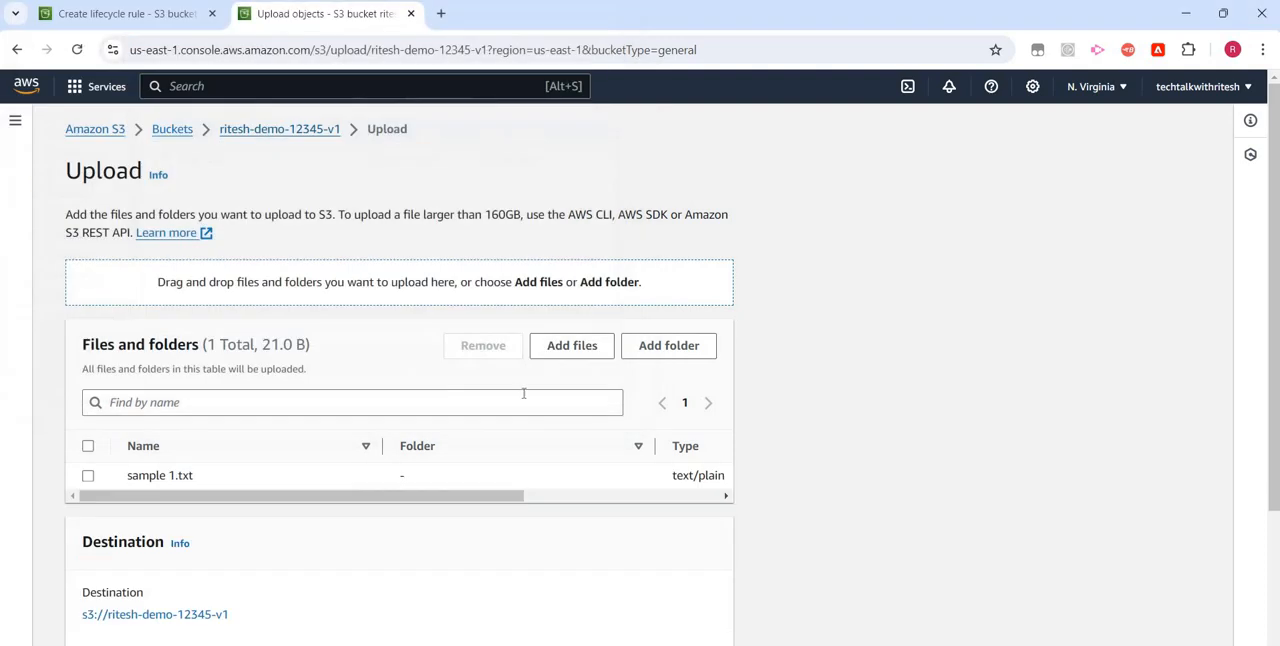
- Add an empty tag row in the upload's properties, and return to the lifecycle rule form
scroll(157, 486, "down", 3)
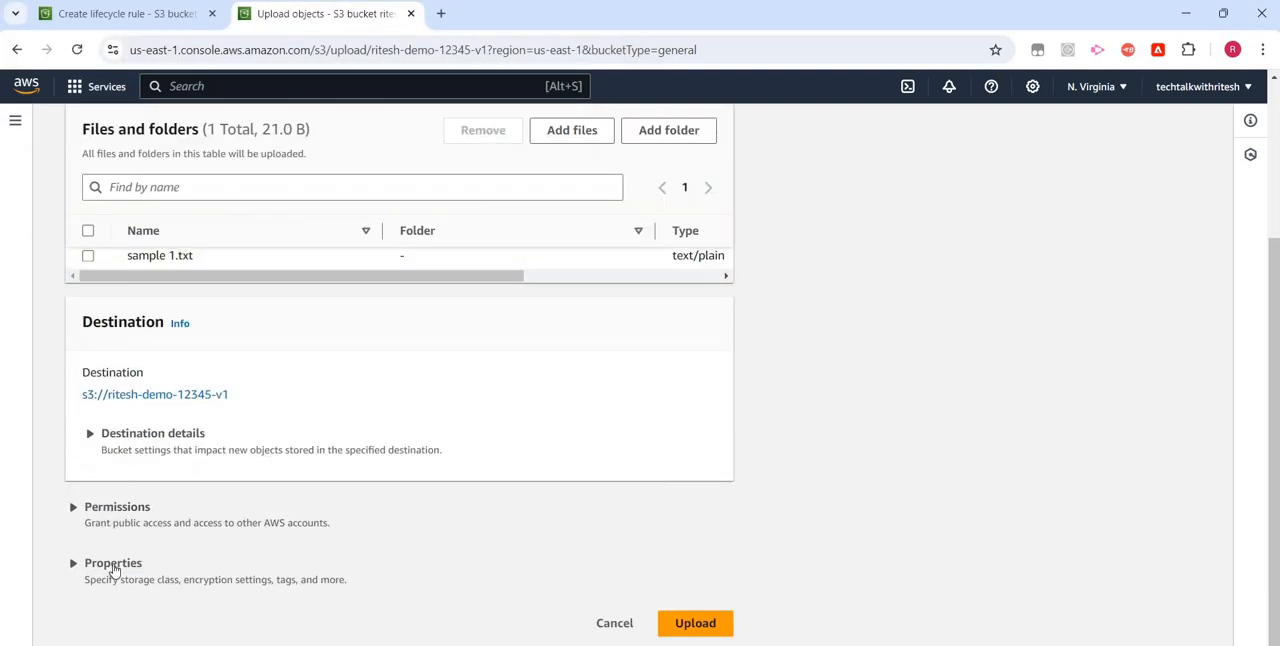
left_click(130, 563)
scroll(168, 505, "down", 12)
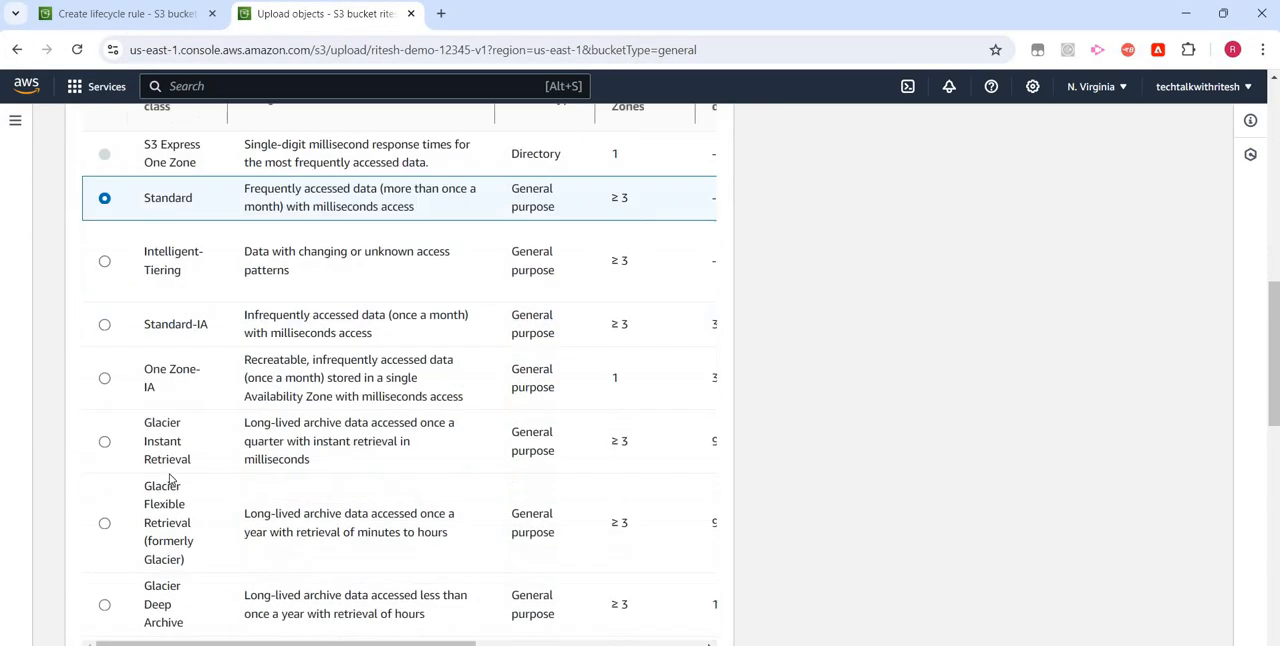
scroll(180, 380, "up", 2)
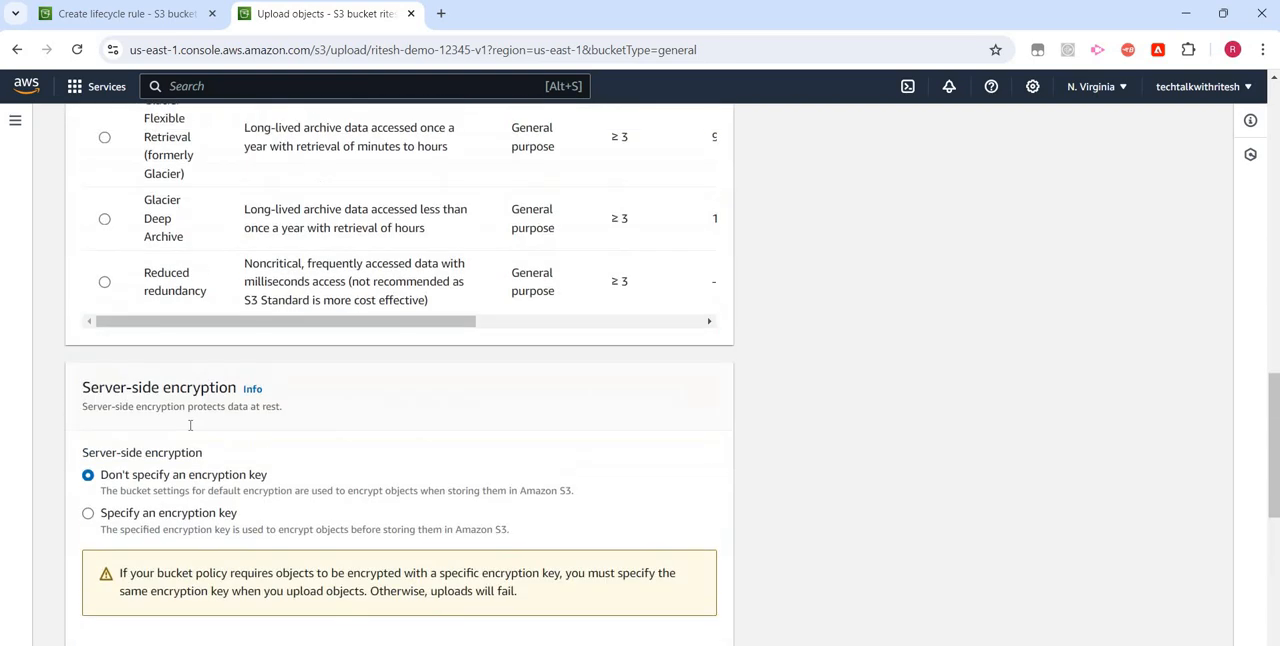
scroll(150, 432, "down", 5)
left_click(134, 421)
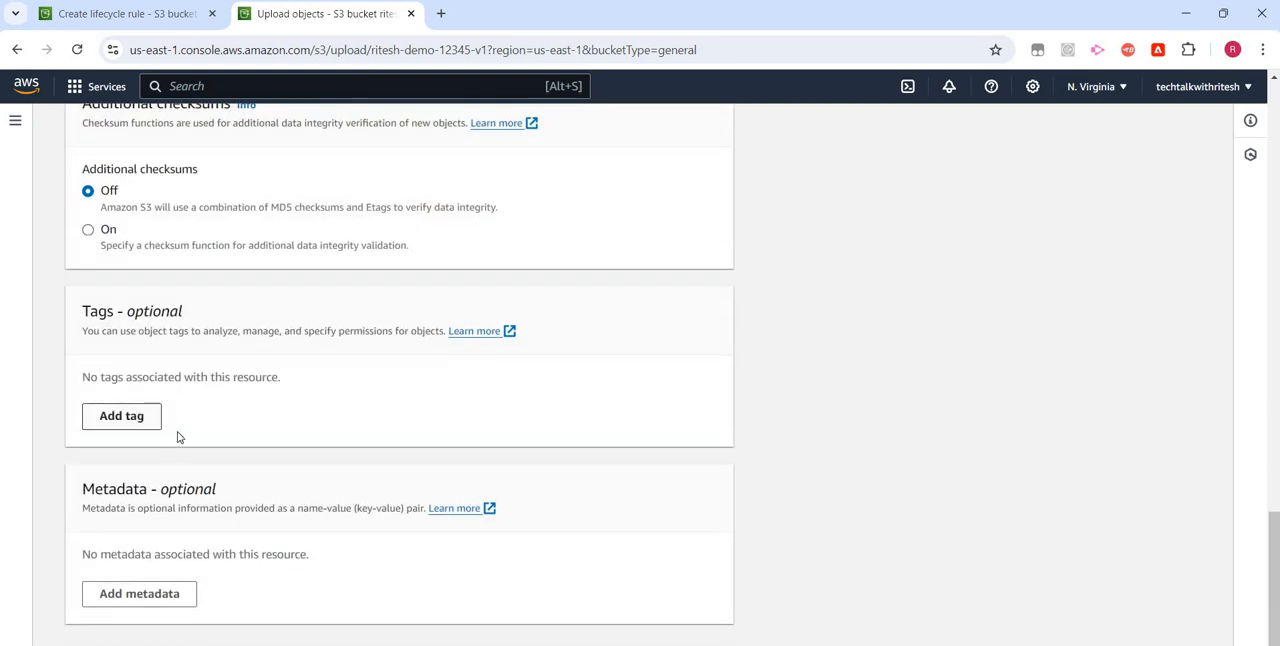
left_click(160, 14)
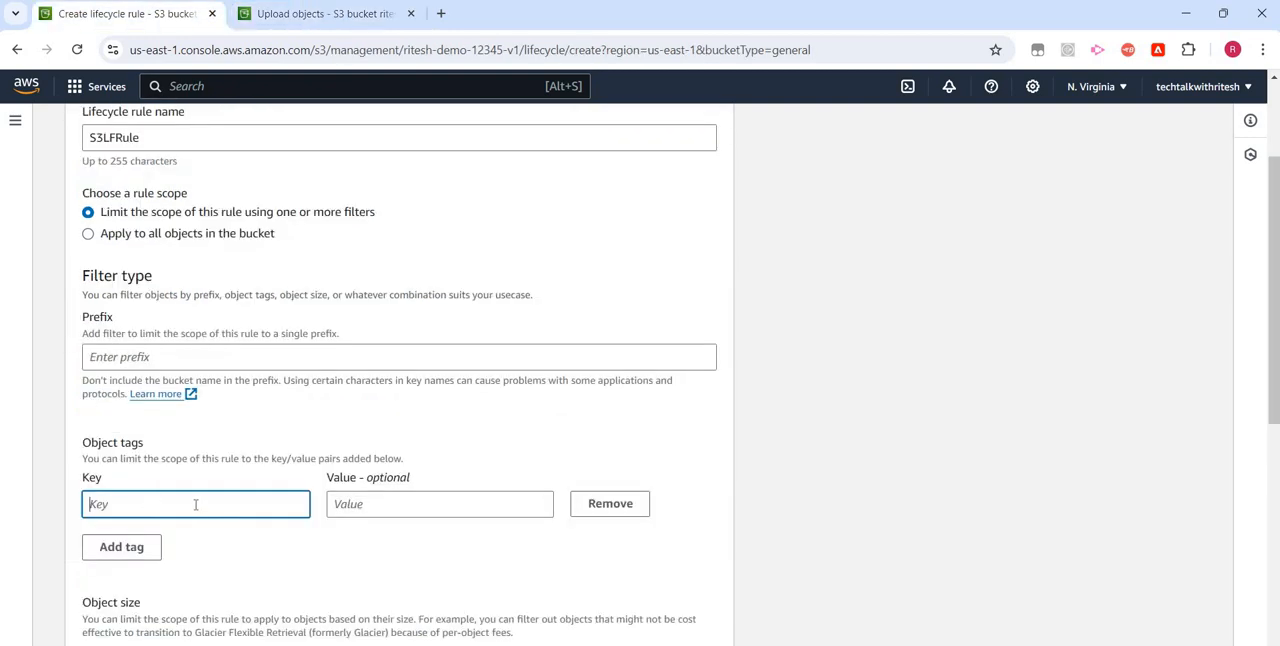
- Try out the minimum and maximum object size filters of the rule, leaving both disabled
scroll(295, 500, "down", 3)
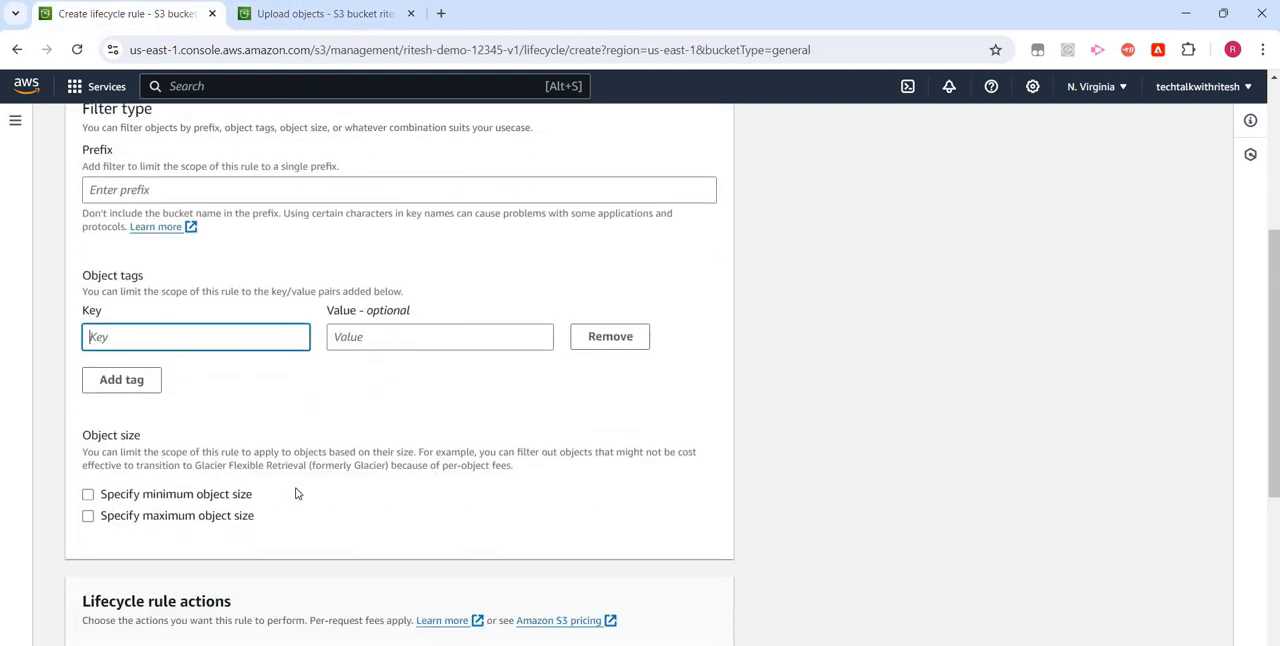
scroll(141, 325, "down", 1)
scroll(141, 325, "down", 1)
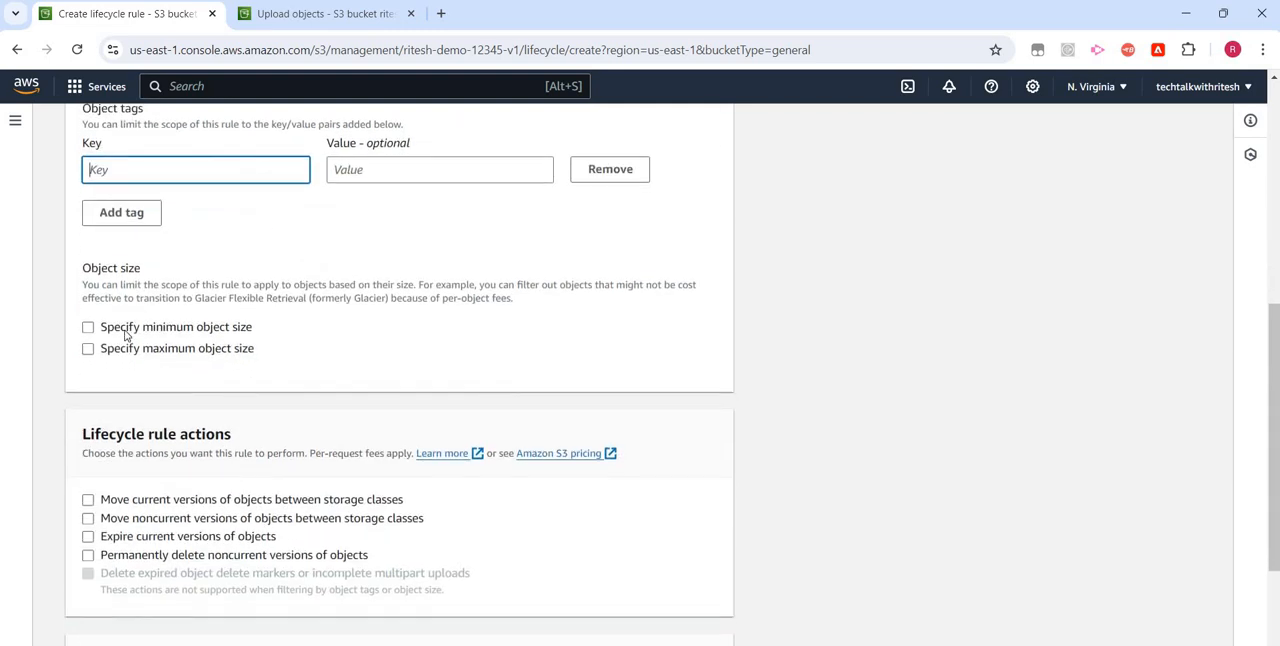
left_click(182, 334)
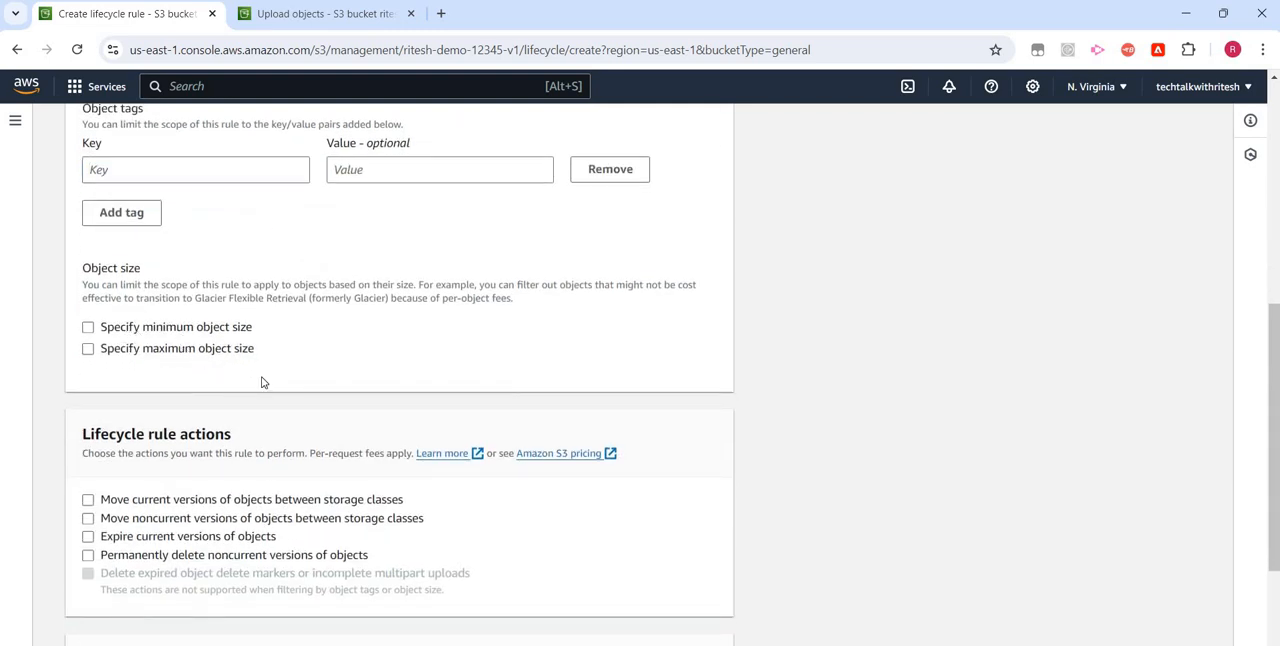
left_click(165, 331)
left_click(175, 350)
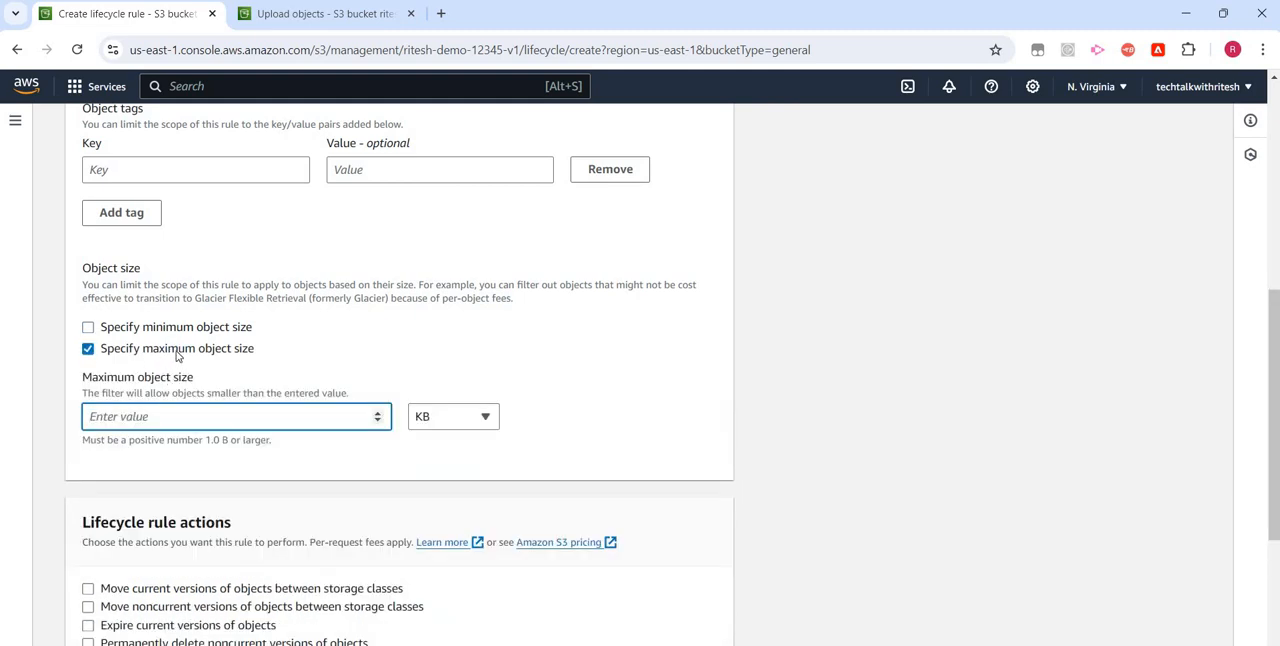
left_click(176, 350)
- Set the rule scope to apply to all objects in the bucket
scroll(188, 390, "down", 3)
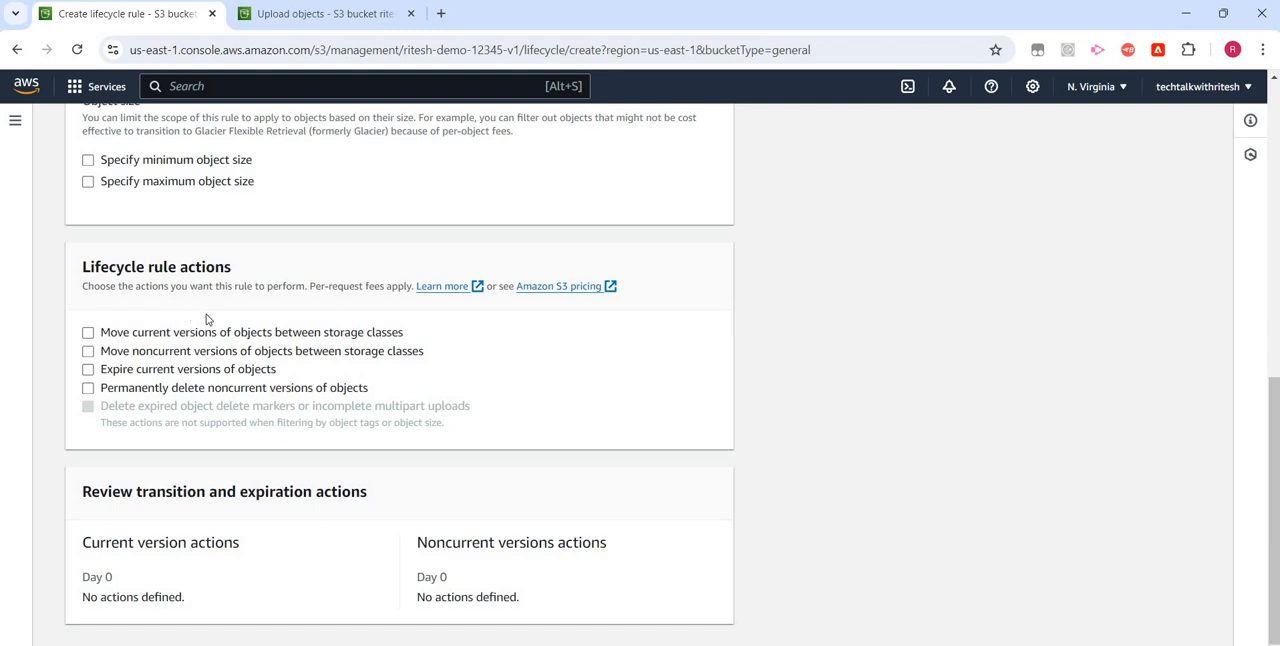
scroll(150, 322, "up", 6)
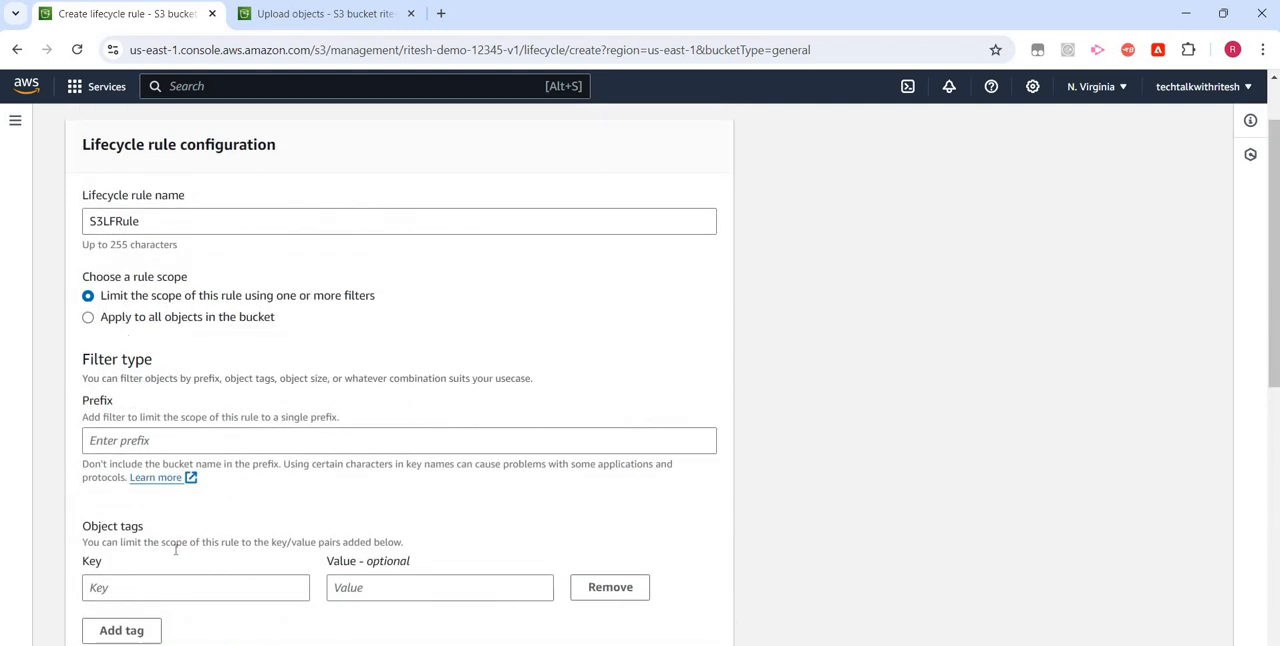
scroll(190, 468, "down", 2)
scroll(140, 333, "up", 2)
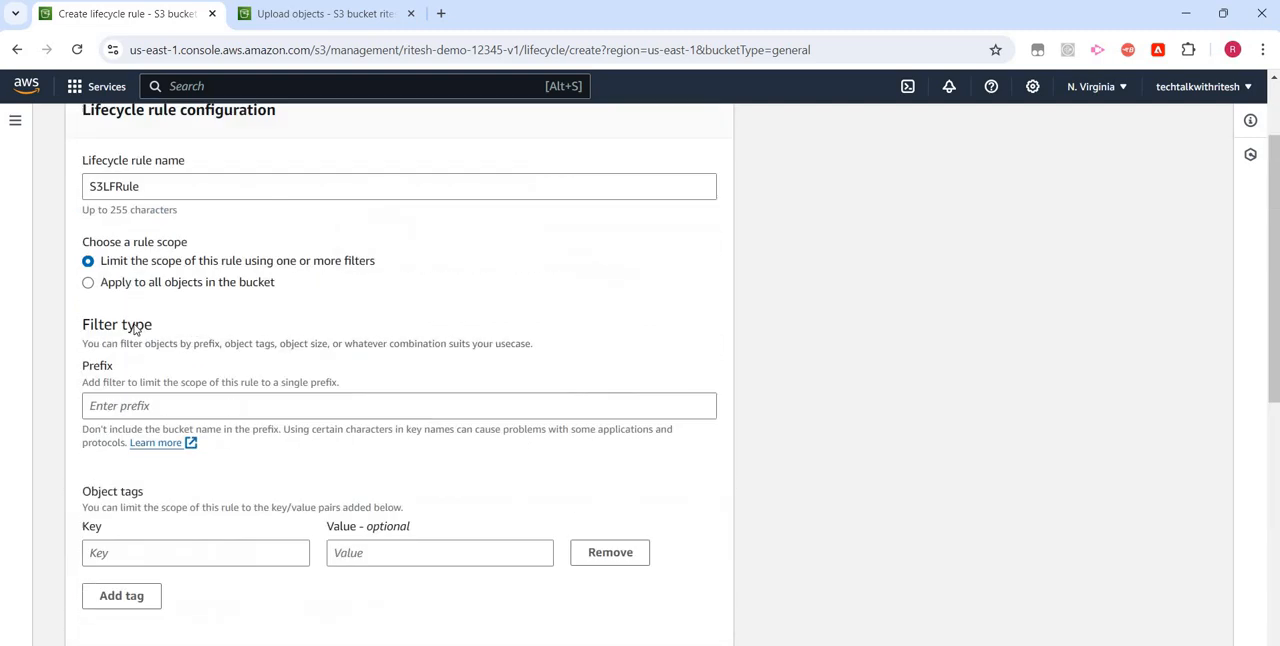
scroll(136, 330, "up", 1)
left_click(134, 318)
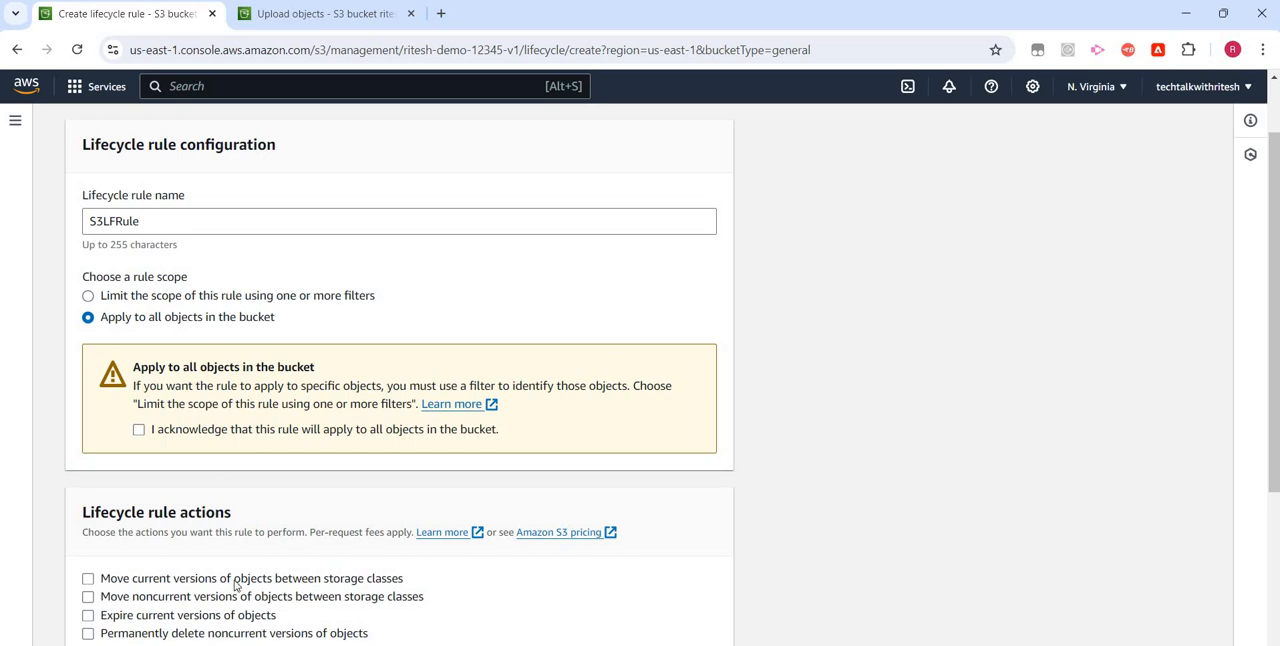
- Enable the lifecycle rule action that moves current versions of objects between storage classes
scroll(203, 420, "down", 3)
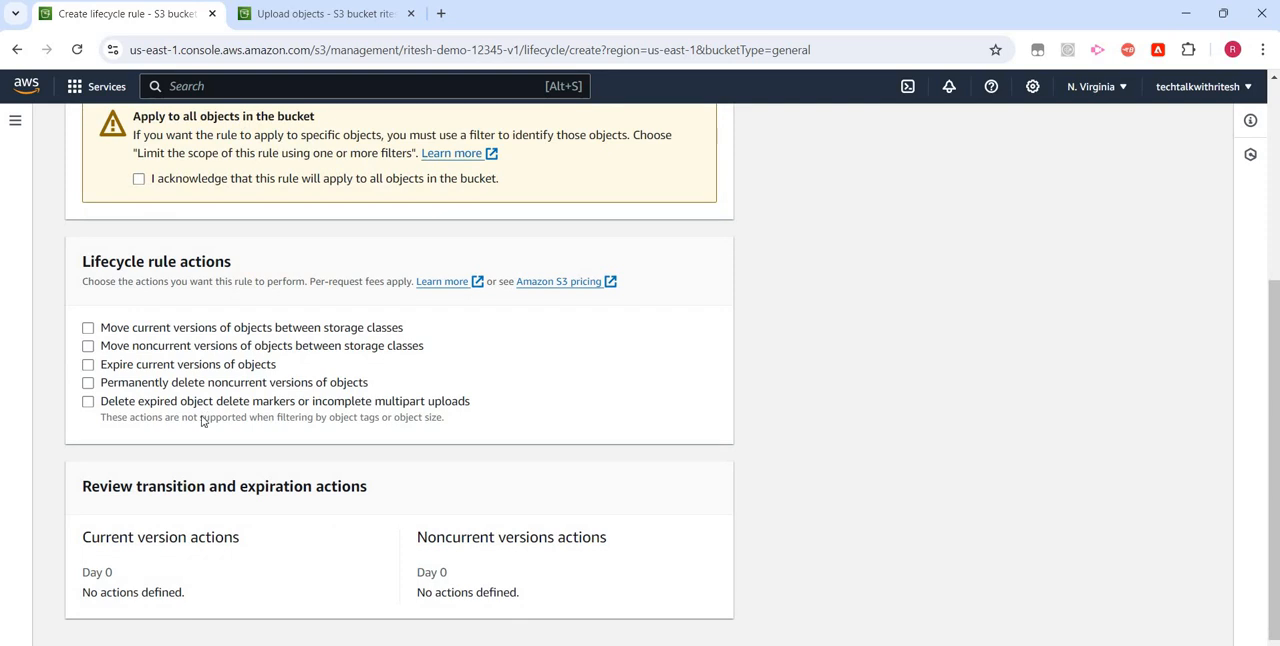
scroll(203, 420, "up", 3)
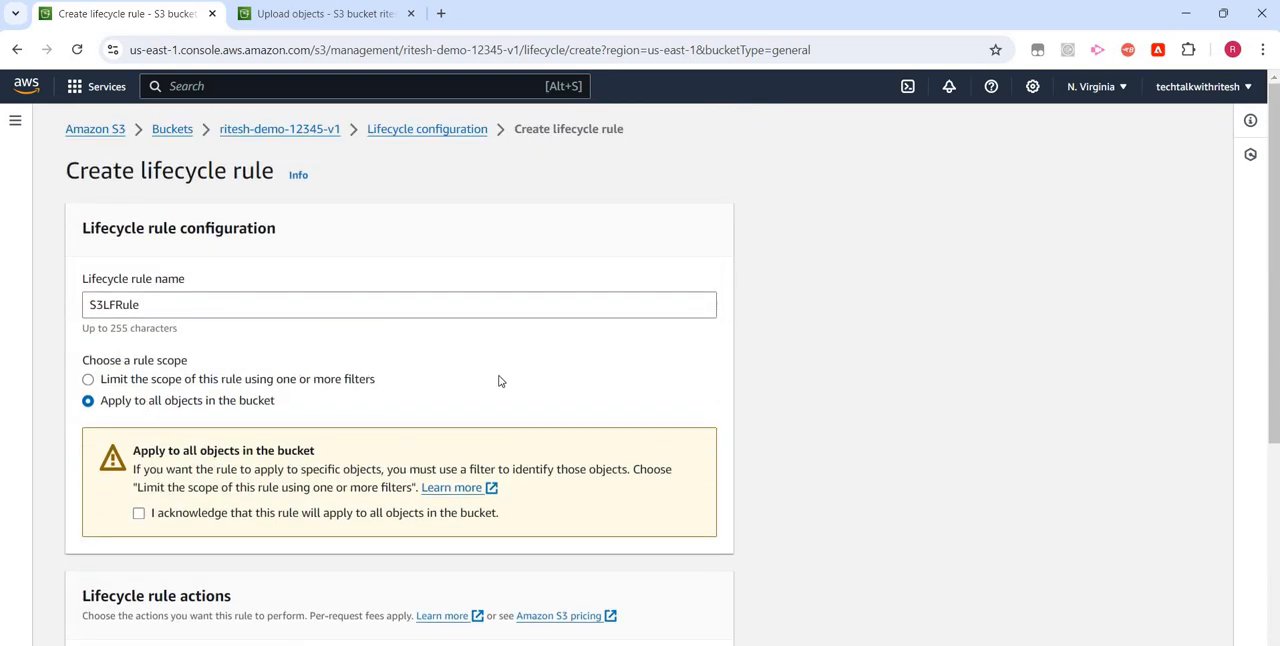
scroll(147, 325, "down", 1)
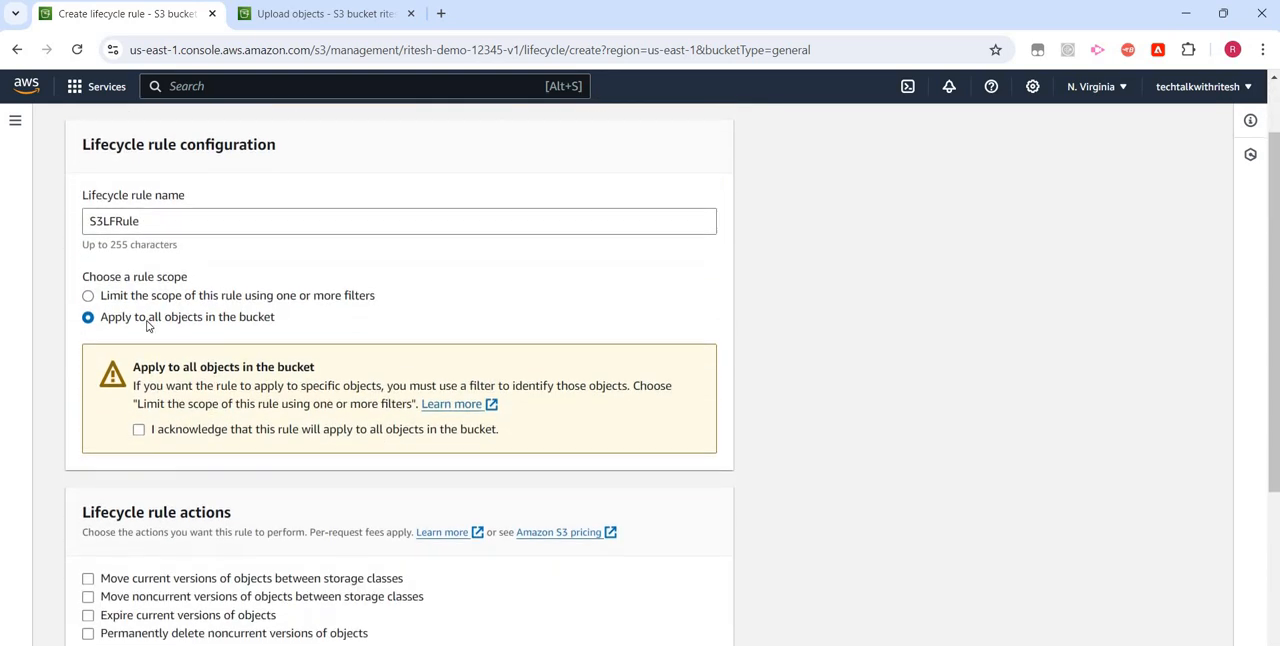
scroll(147, 340, "down", 3)
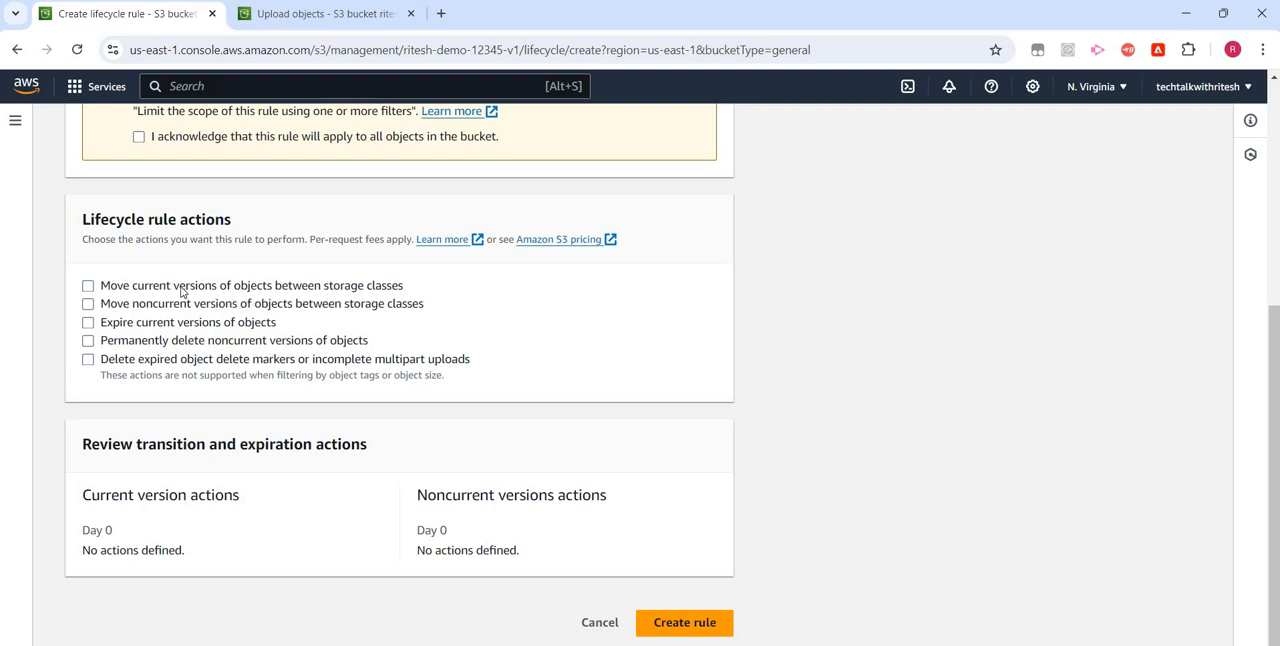
left_click(88, 286)
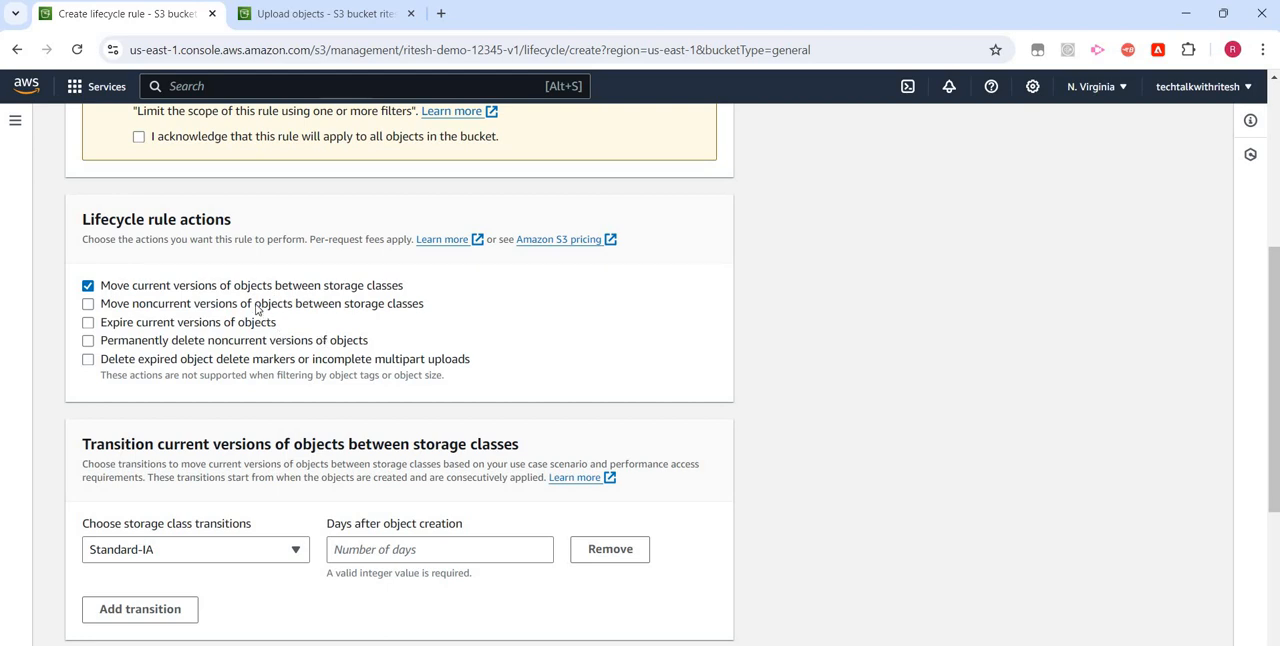
- Set the Standard-IA transition to 30 days after object creation
scroll(258, 311, "down", 1)
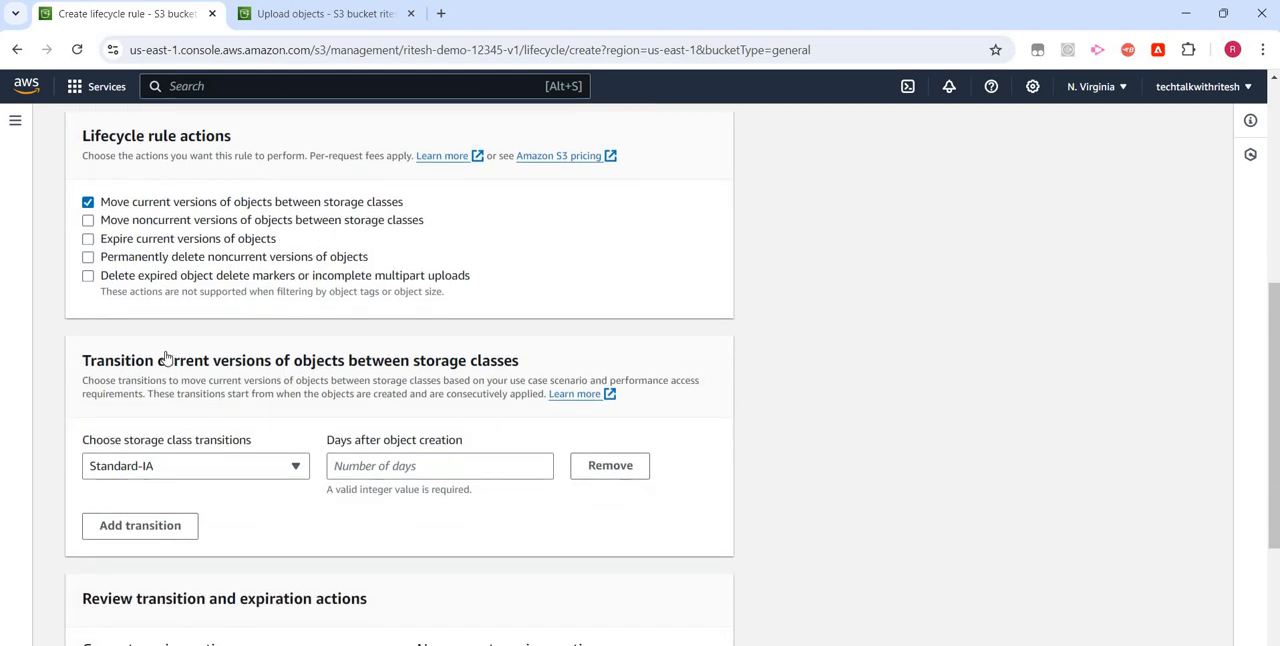
scroll(165, 358, "down", 2)
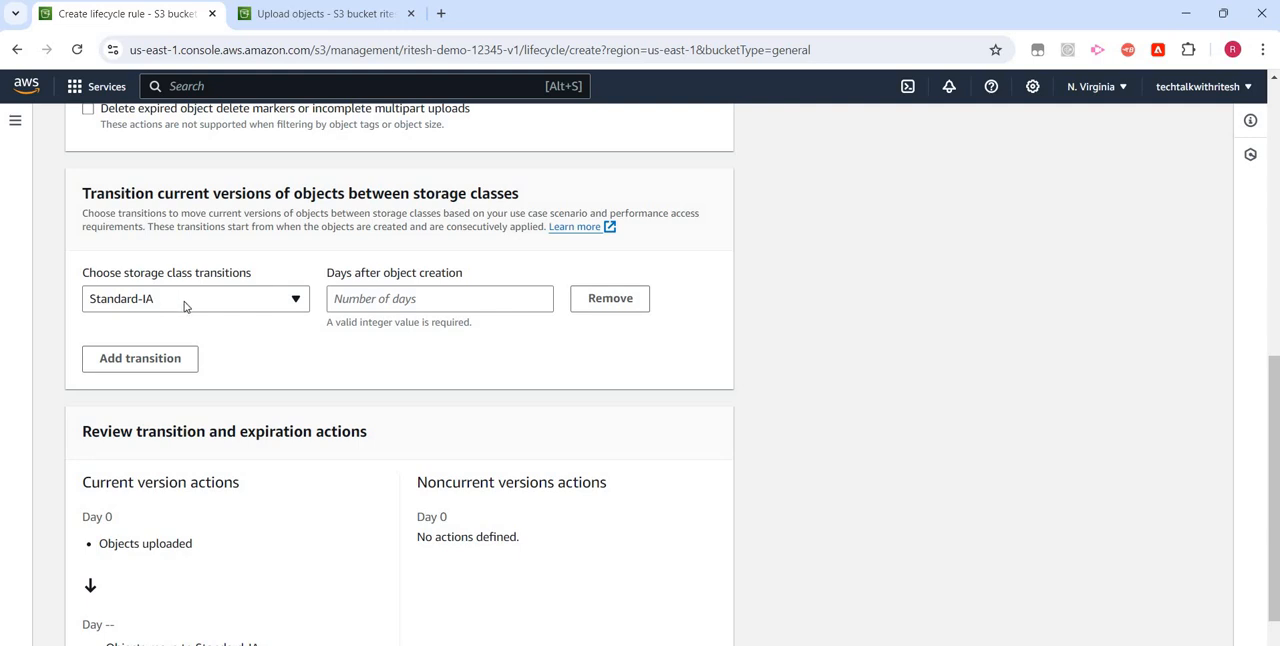
left_click(392, 305)
type("3")
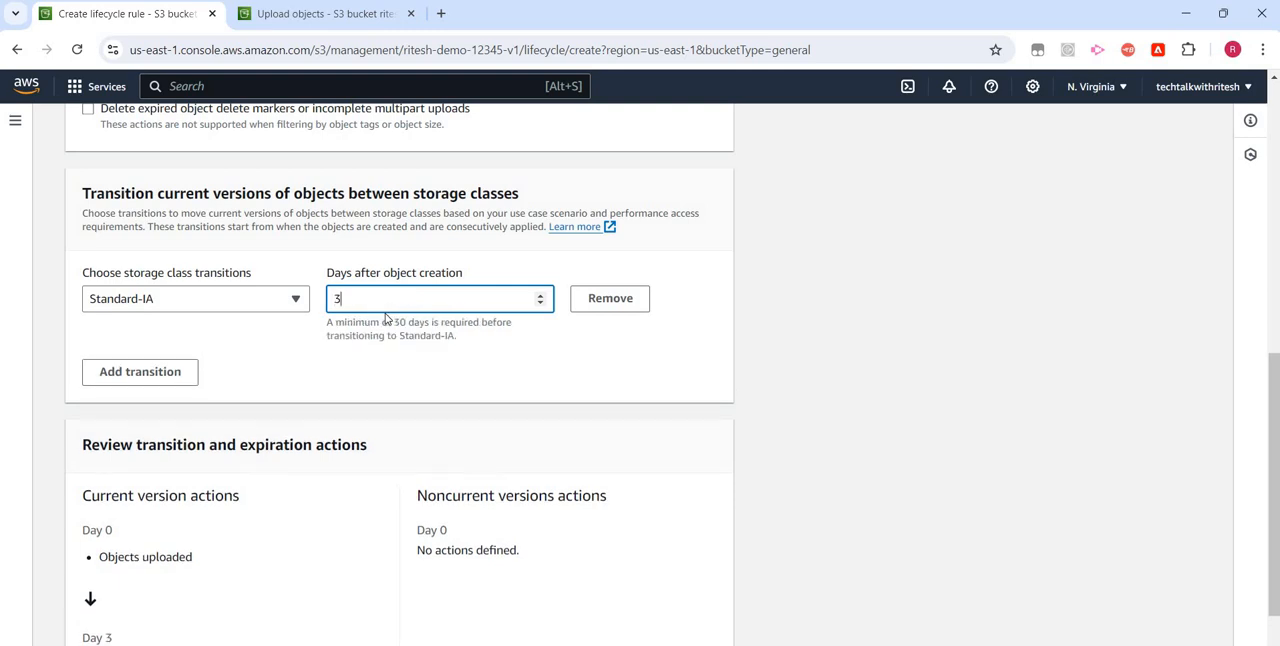
type("0")
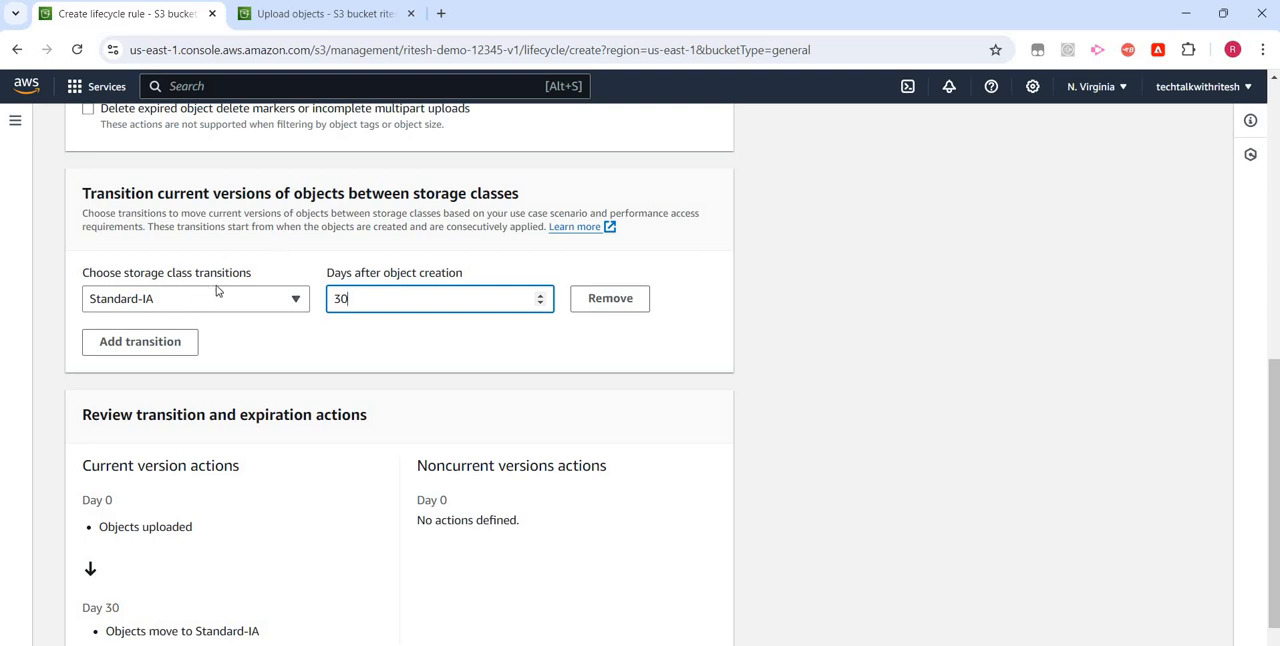
- Add a second transition to Intelligent-Tiering at 60 days after object creation
left_click(163, 344)
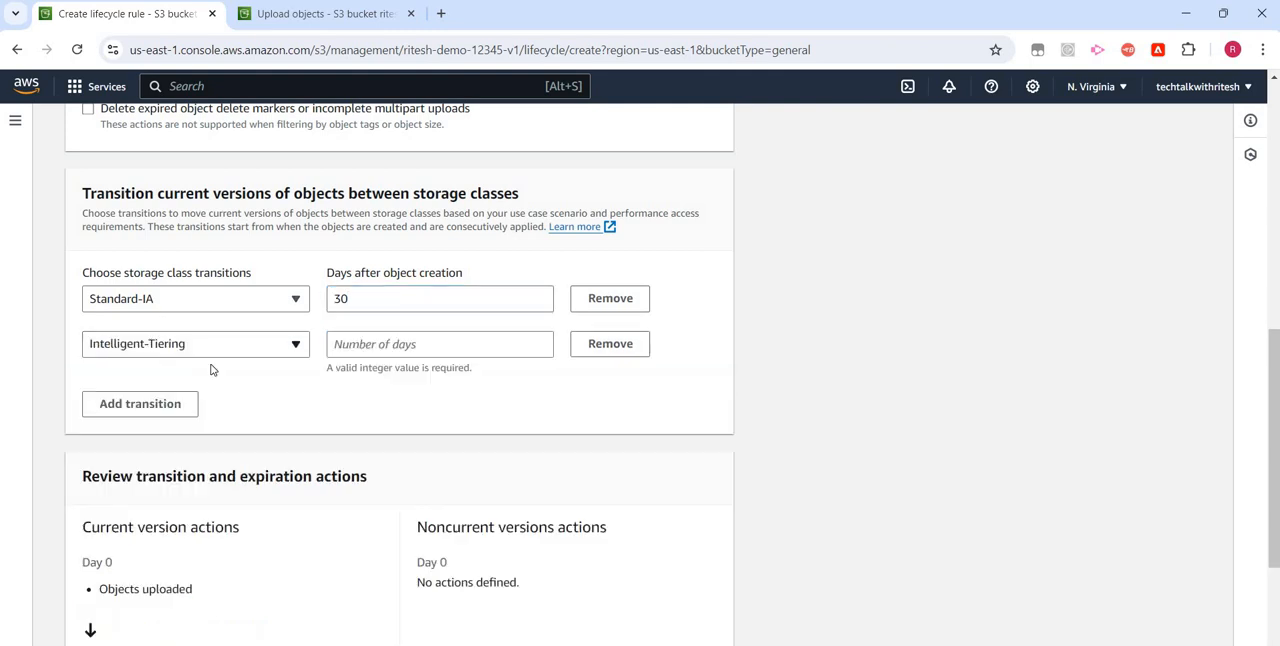
left_click(349, 343)
type("600")
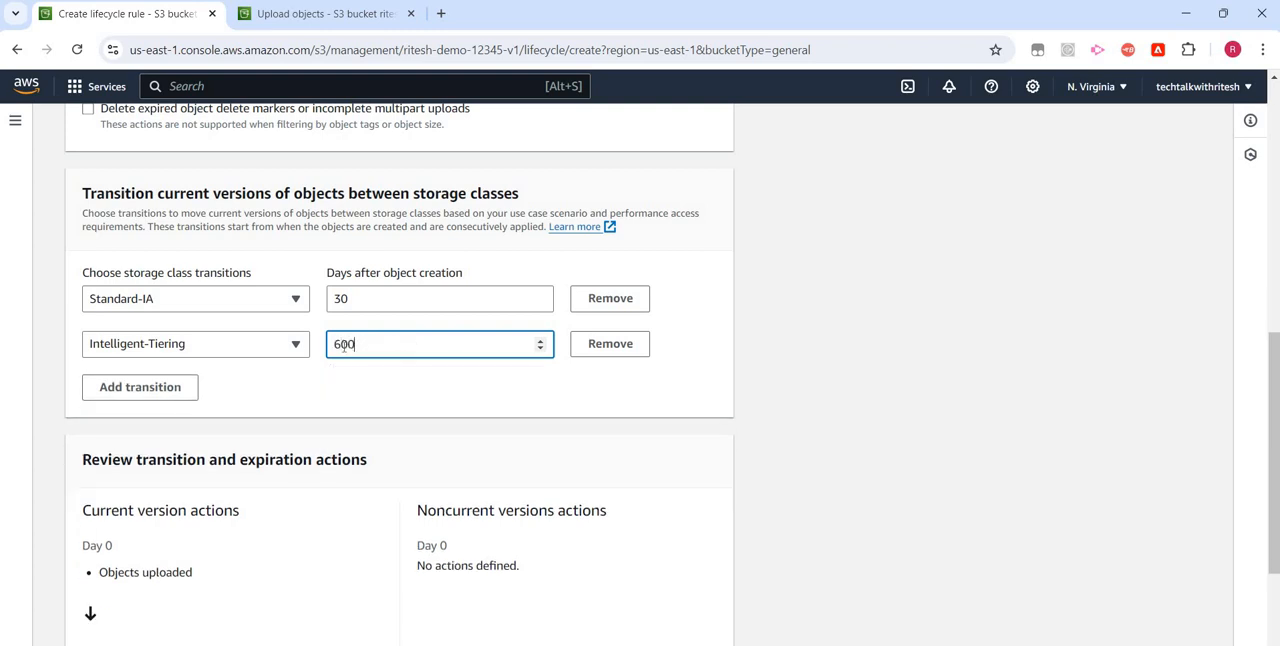
key("BackSpace")
- Add a One Zone-IA transition for current object versions at 70 days after object creation
left_click(179, 394)
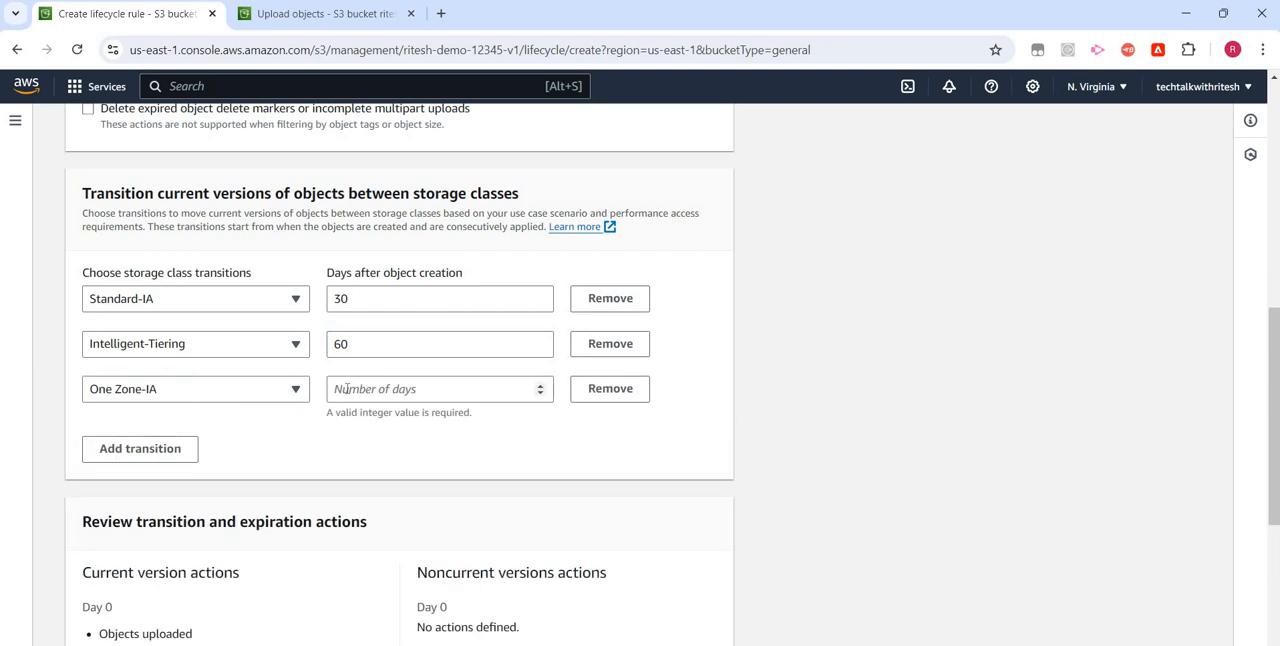
left_click(347, 389)
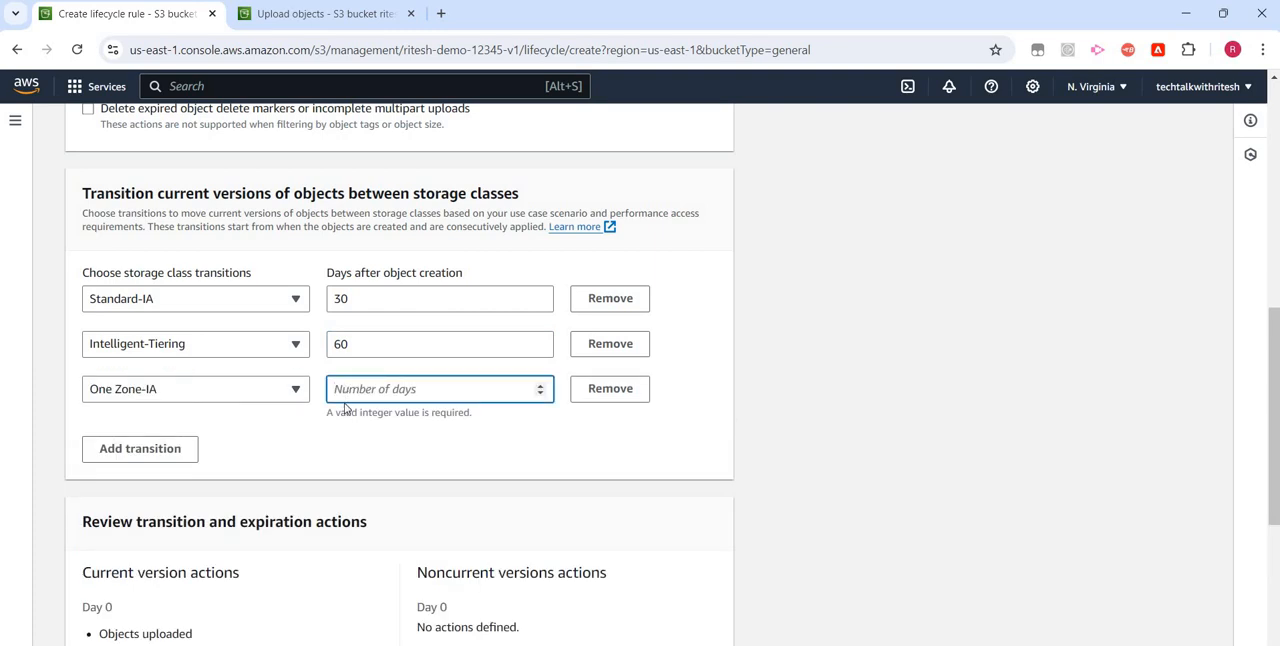
type("70")
- Add a Glacier Flexible Retrieval transition for current versions at 180 days after object creation
left_click(140, 476)
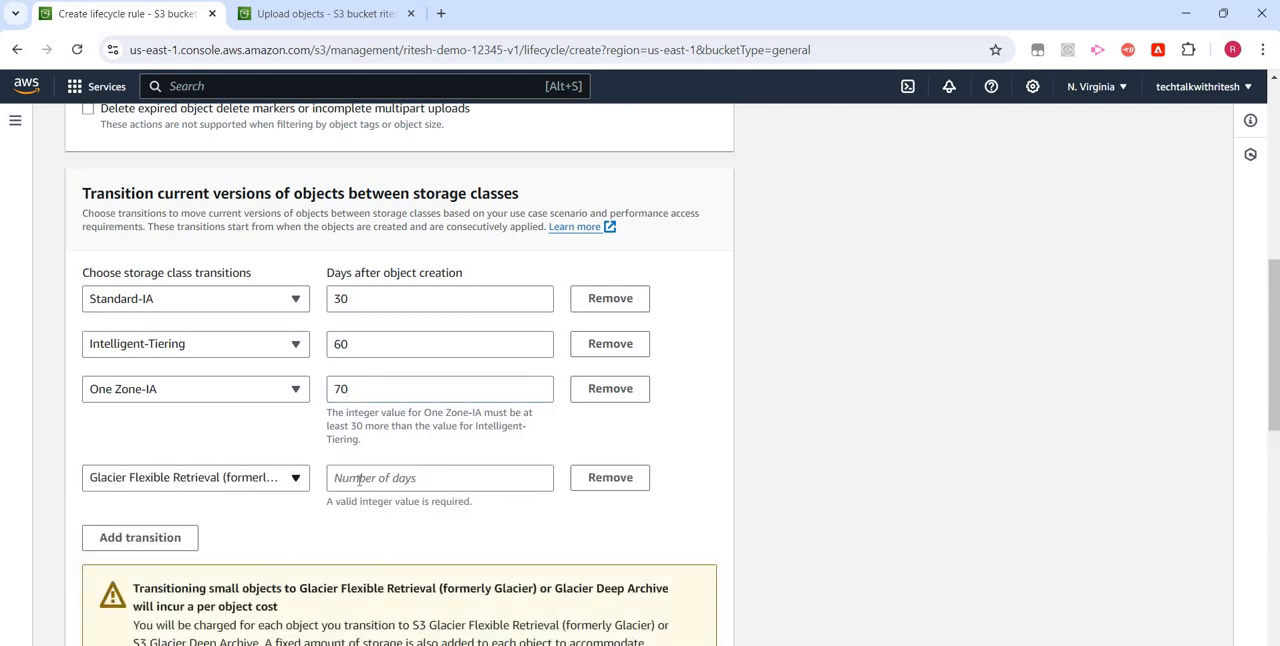
left_click(359, 480)
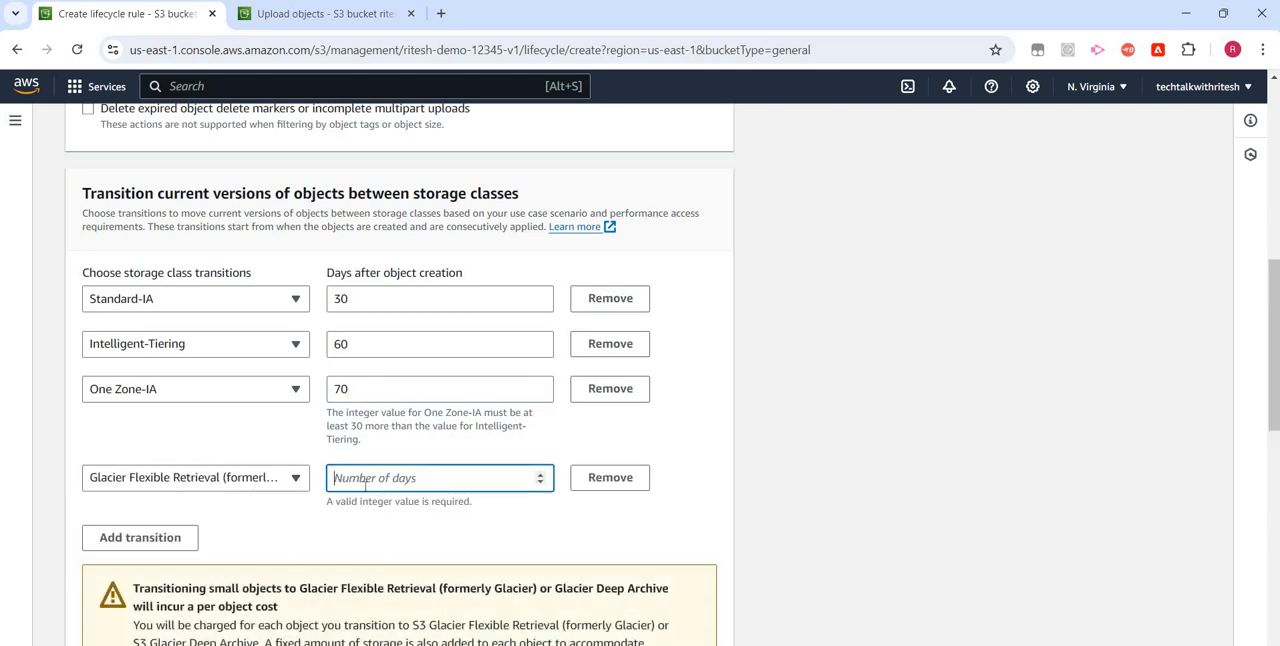
type("180")
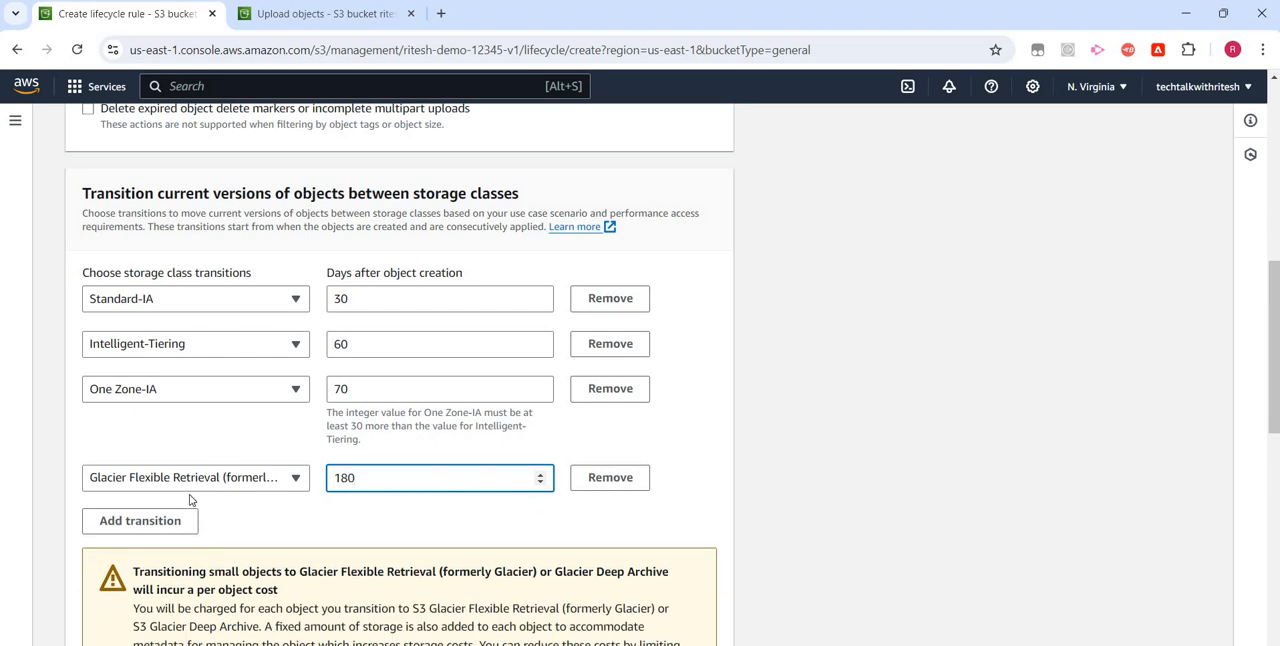
- Add a Glacier Deep Archive transition for current versions at 300 days after object creation
left_click(183, 520)
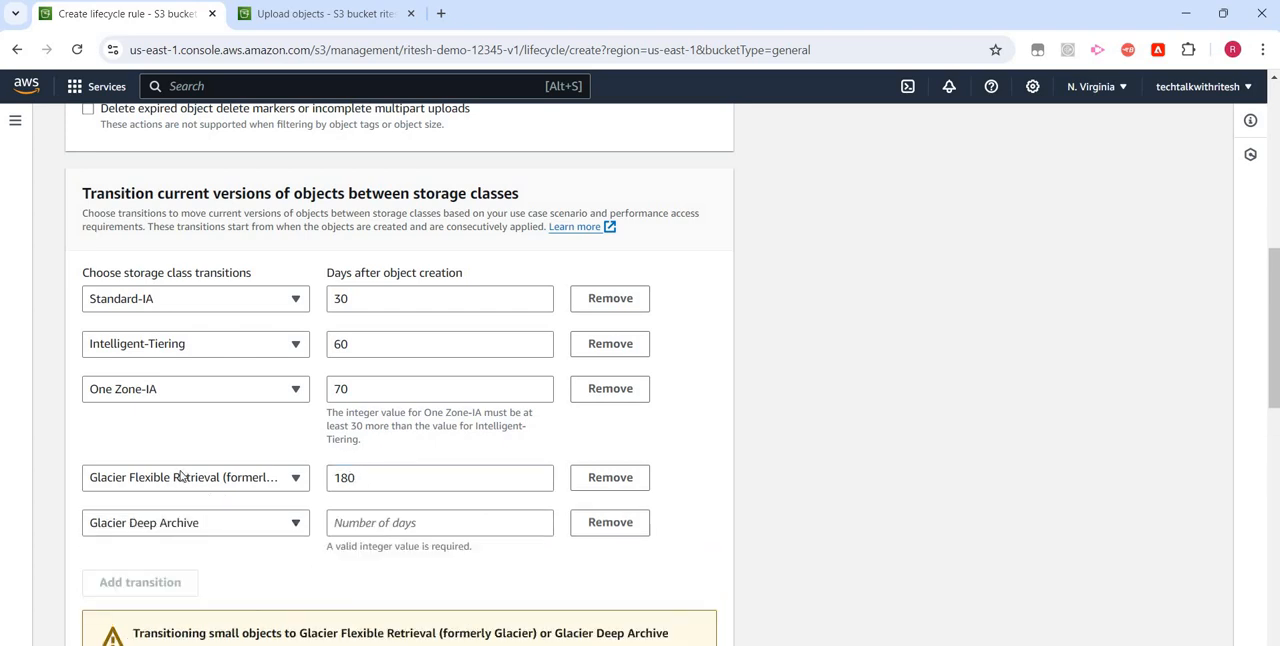
scroll(165, 475, "down", 1)
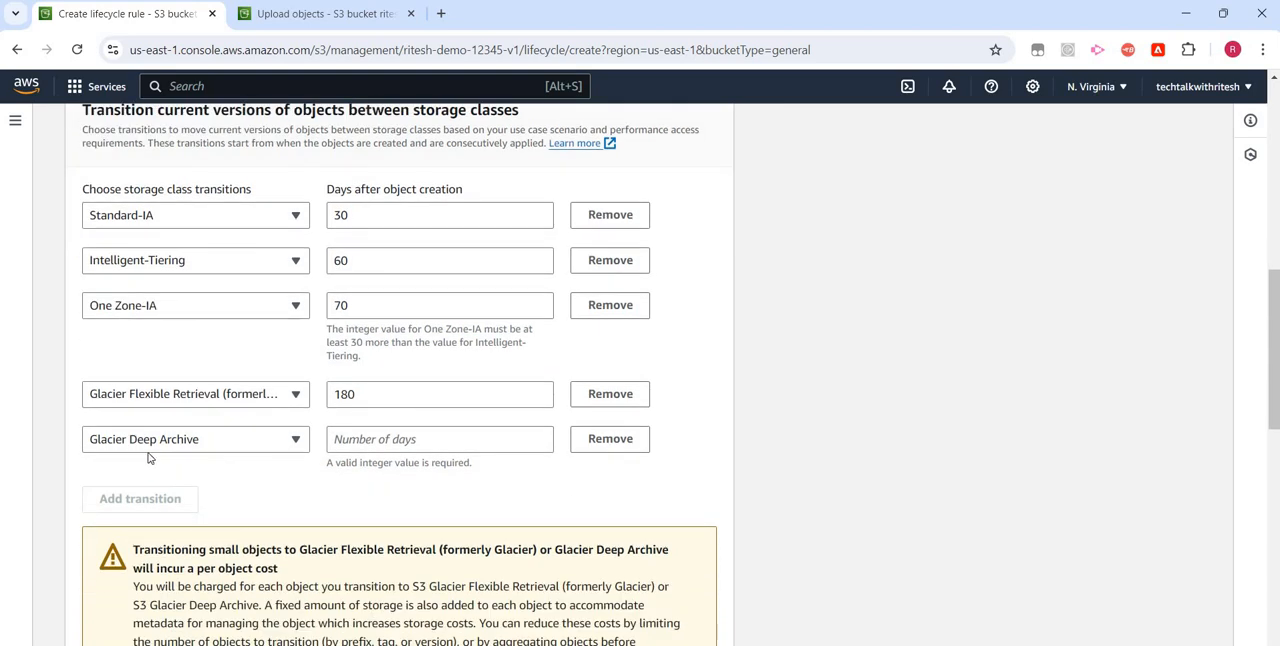
left_click(349, 440)
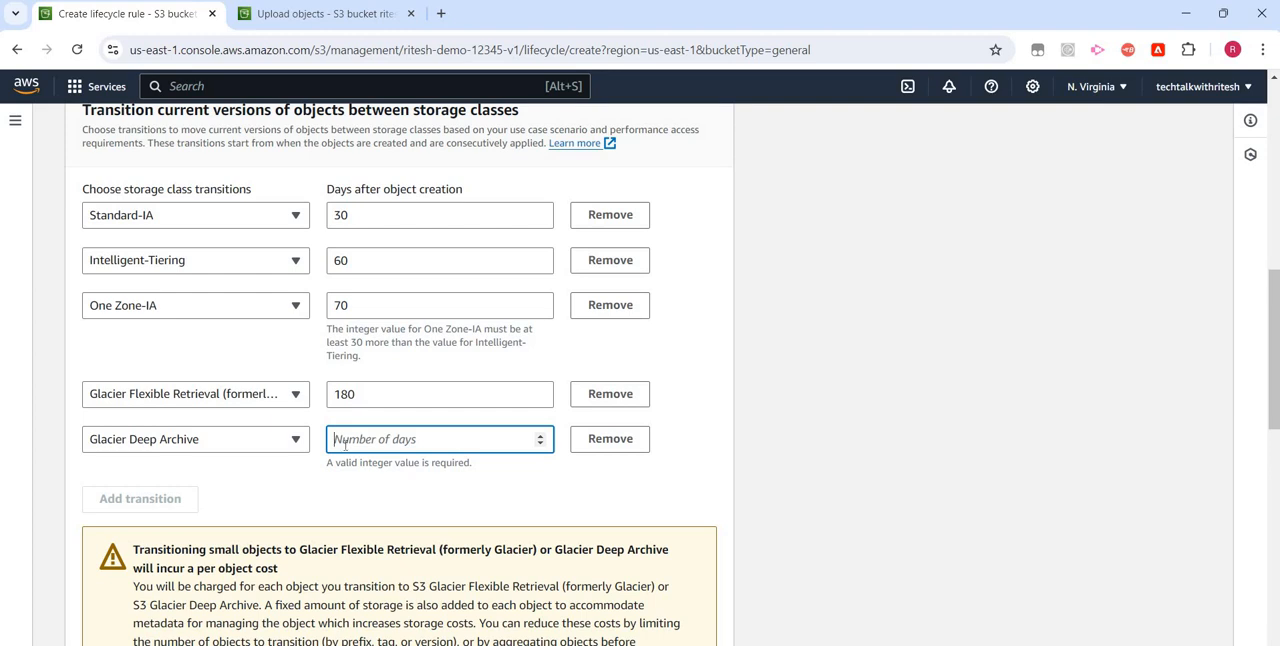
type("300")
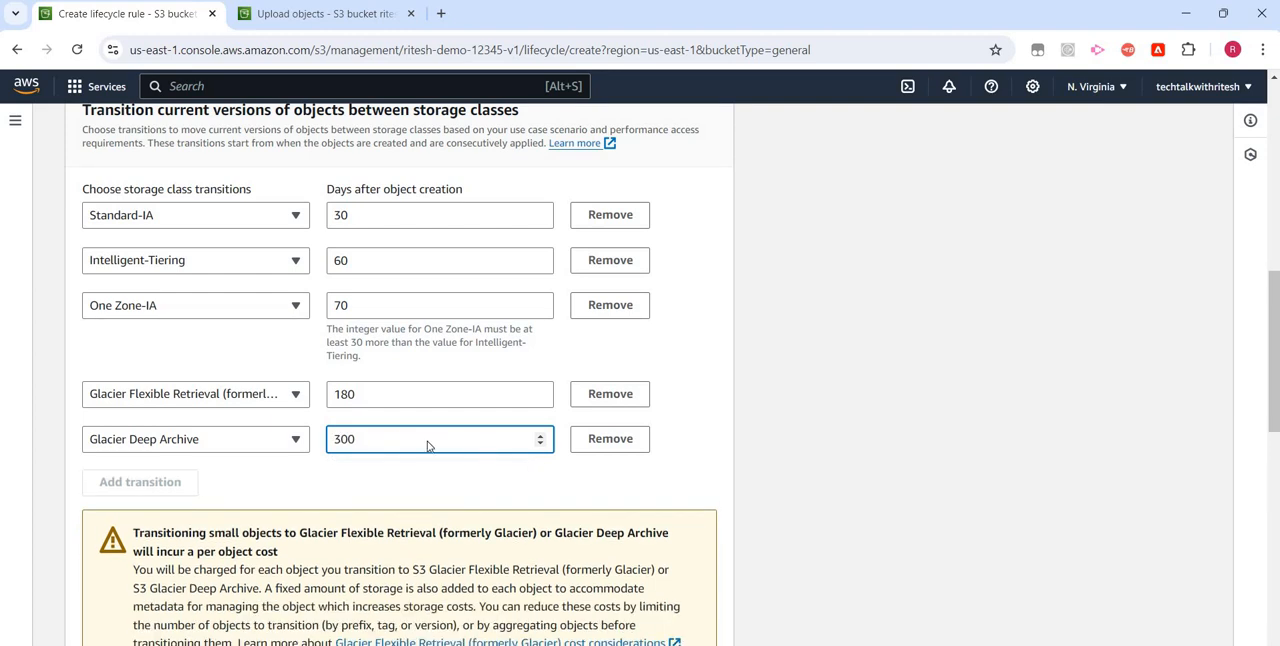
- Enable the lifecycle rule action that moves noncurrent versions of objects between storage classes
scroll(426, 443, "down", 3)
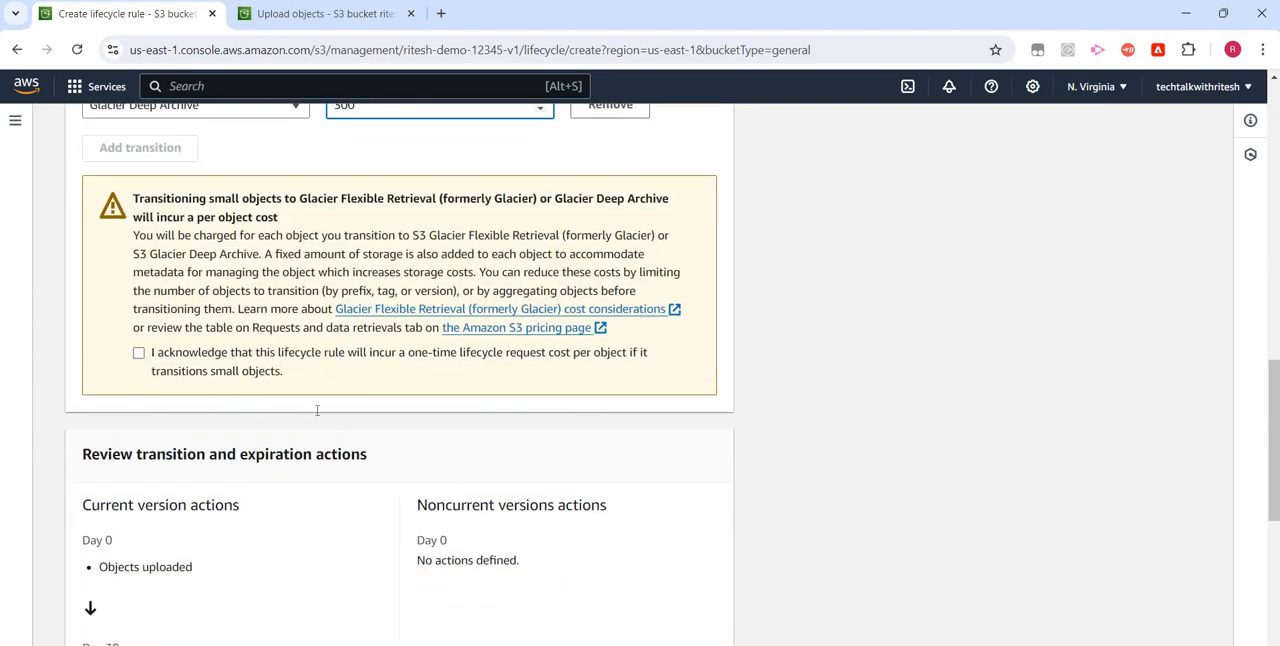
scroll(317, 410, "up", 10)
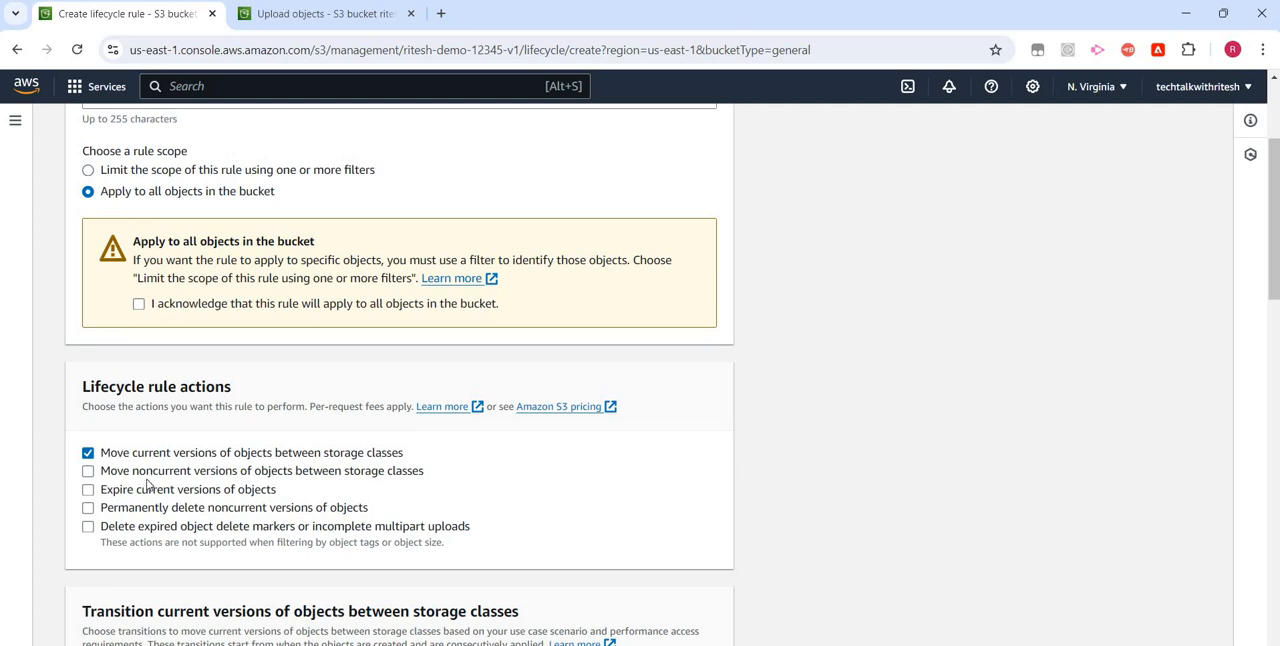
left_click(147, 477)
- Acknowledge the one-time lifecycle request cost per object for the current-version transitions of small objects
scroll(334, 482, "down", 4)
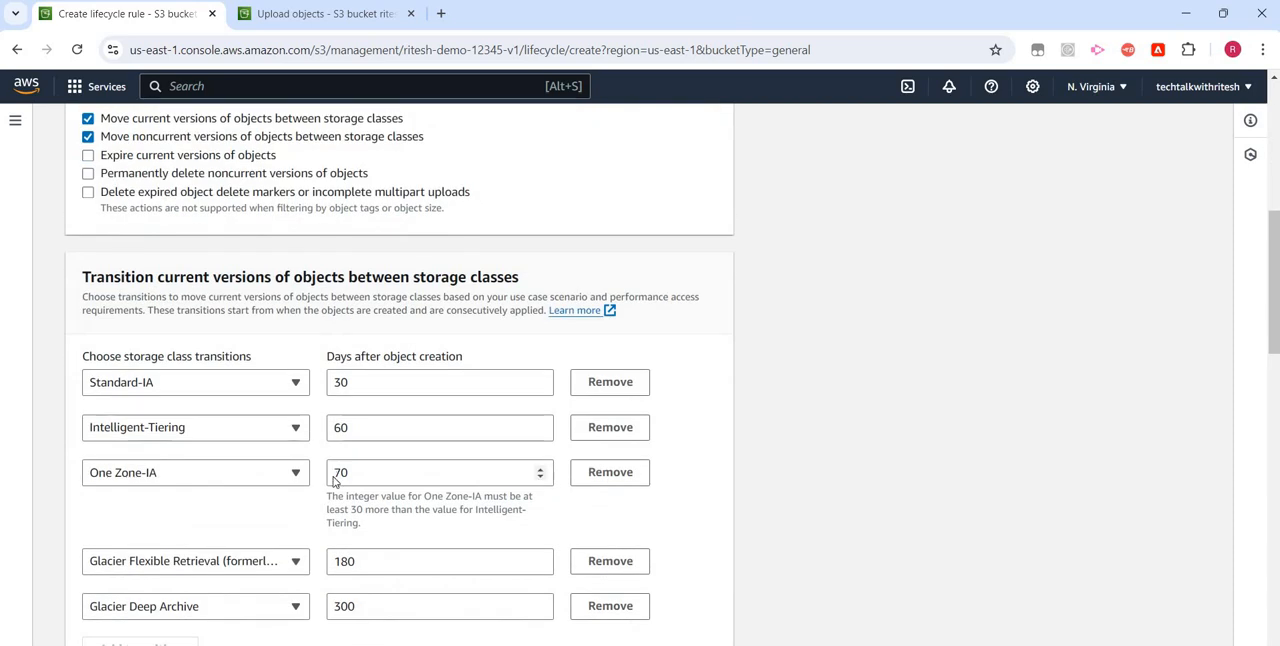
scroll(334, 482, "down", 2)
scroll(334, 482, "down", 2)
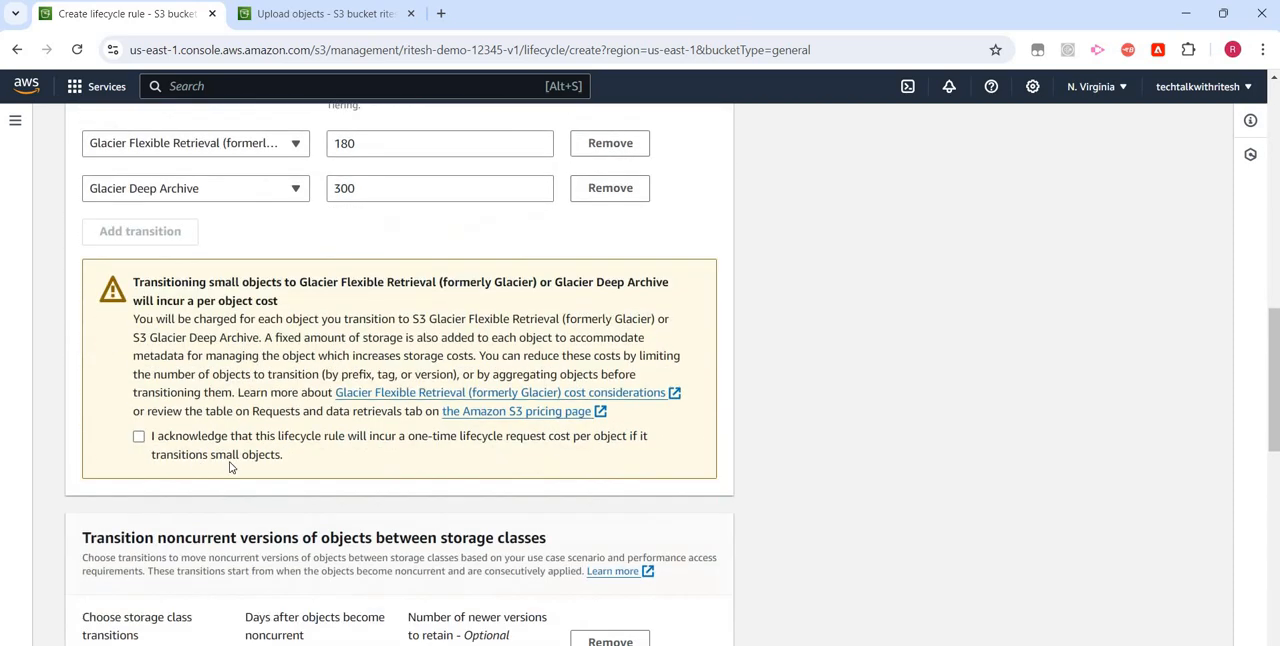
left_click(138, 436)
- Set the noncurrent-version Standard-IA transition to 30 days after objects become noncurrent
scroll(172, 353, "down", 4)
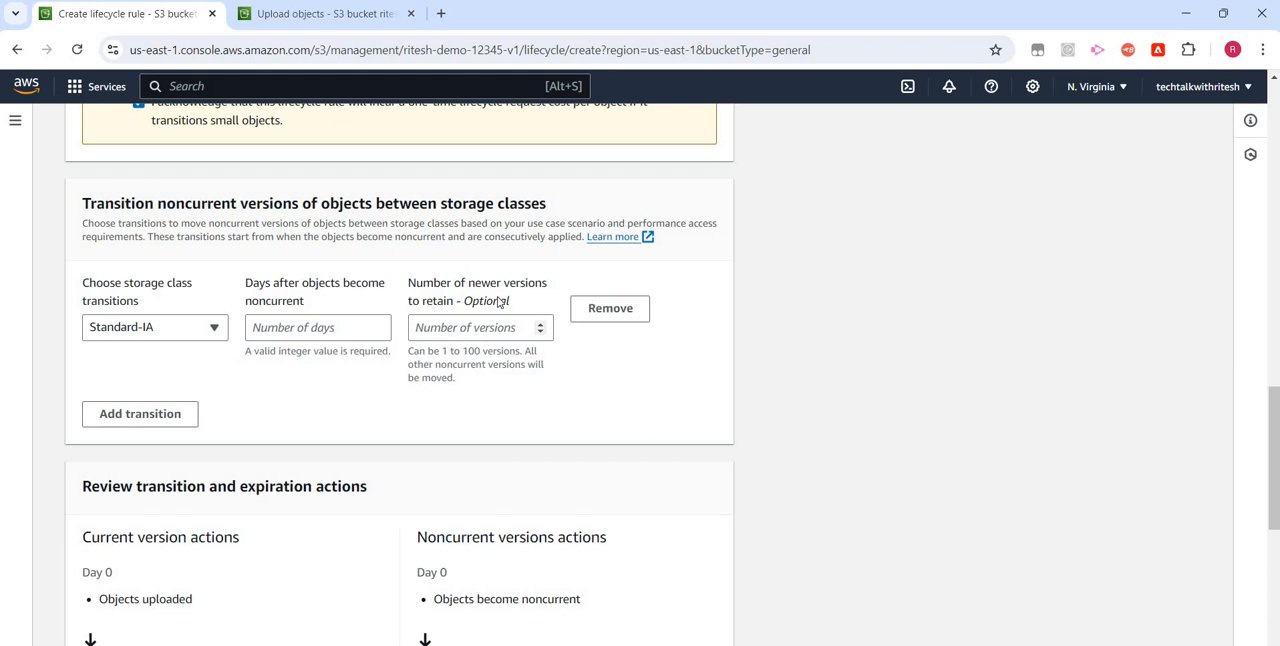
left_click(293, 336)
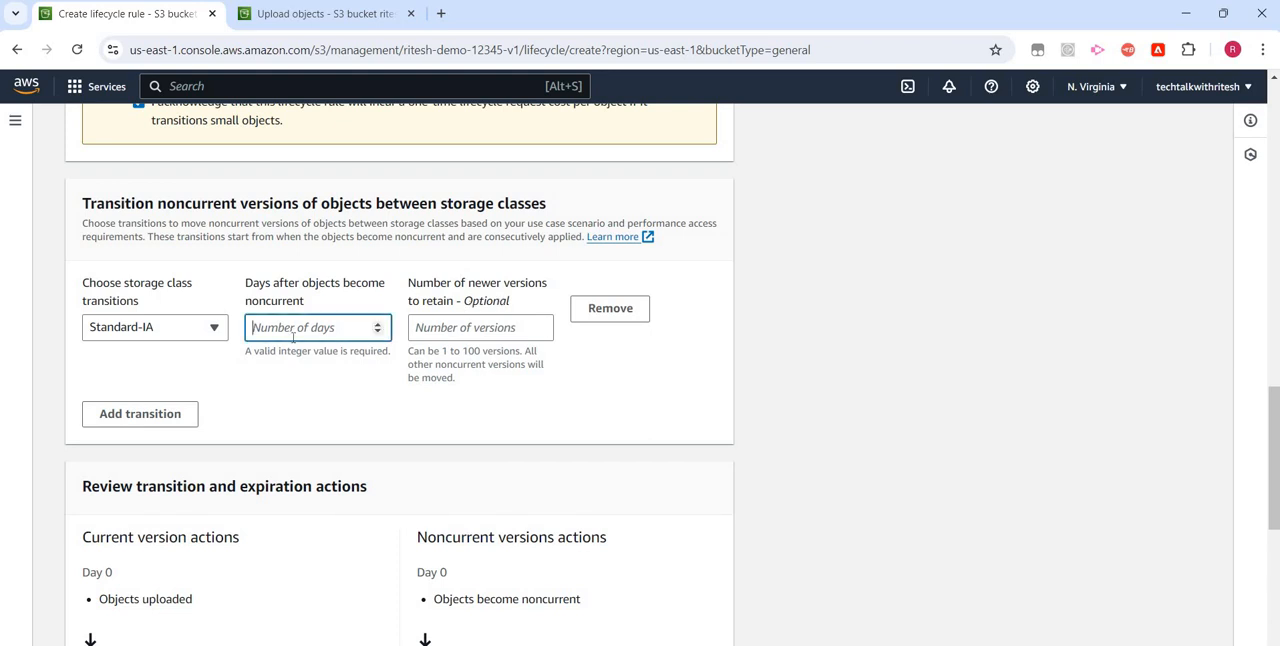
type("3")
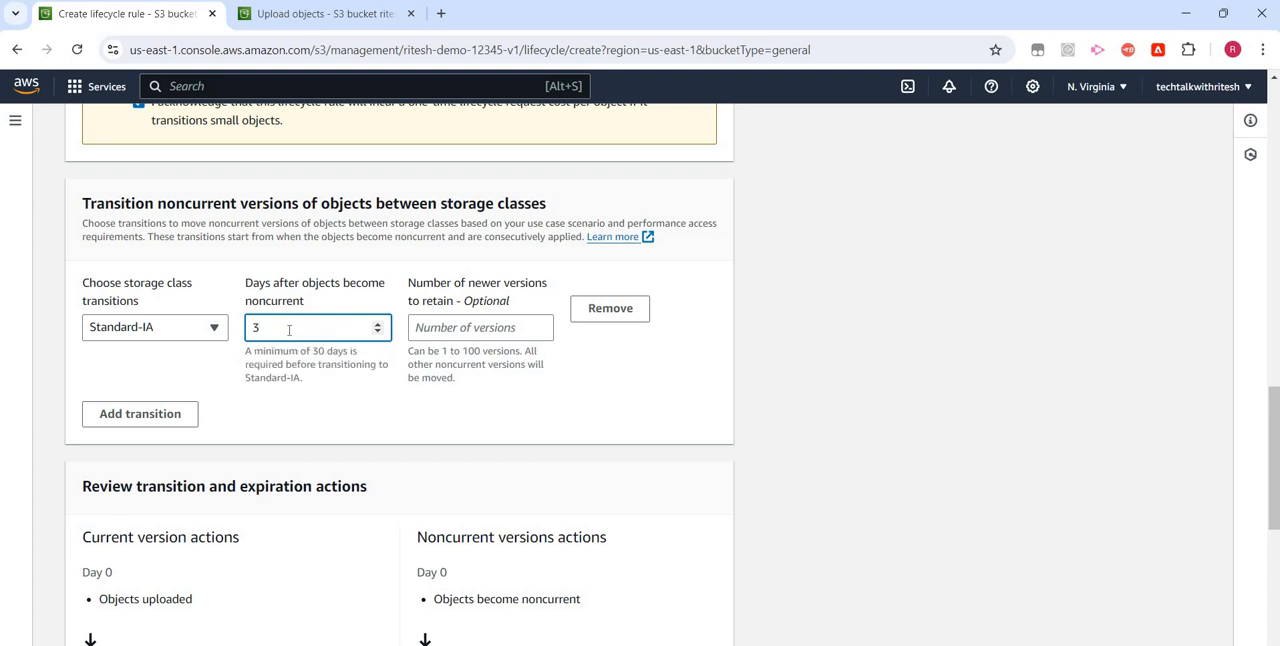
type("0")
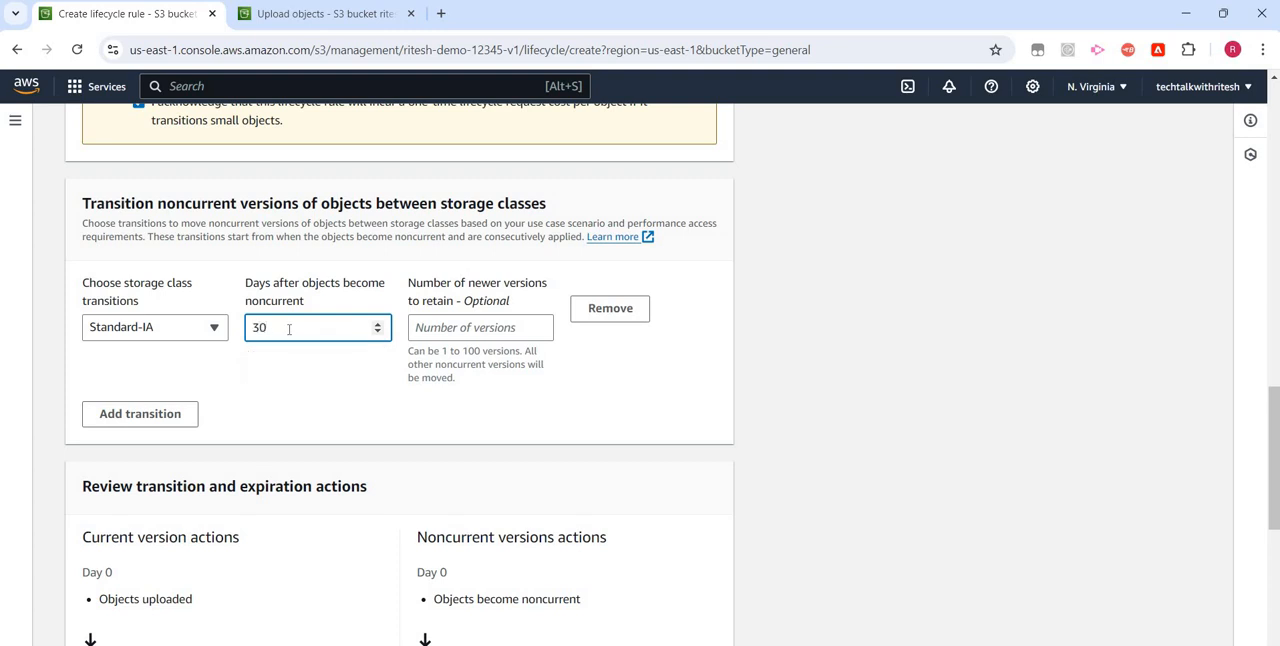
- Add a noncurrent-version transition to Intelligent-Tiering at 60 days after objects become noncurrent
left_click(175, 415)
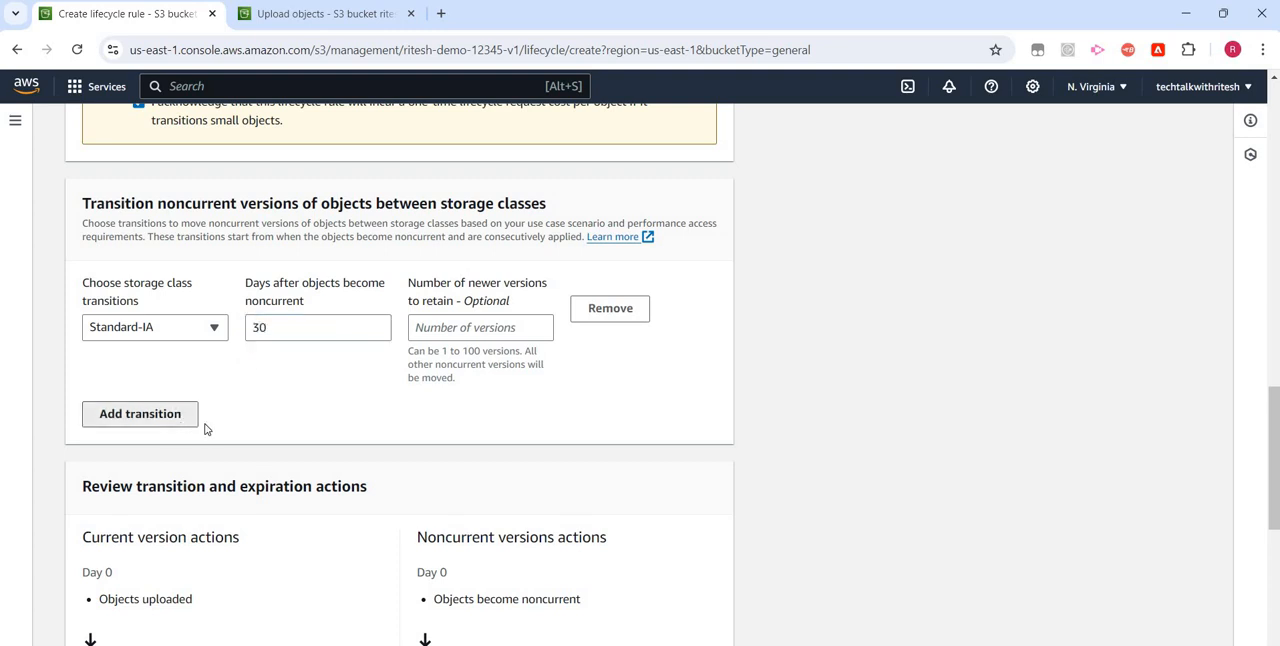
left_click(285, 420)
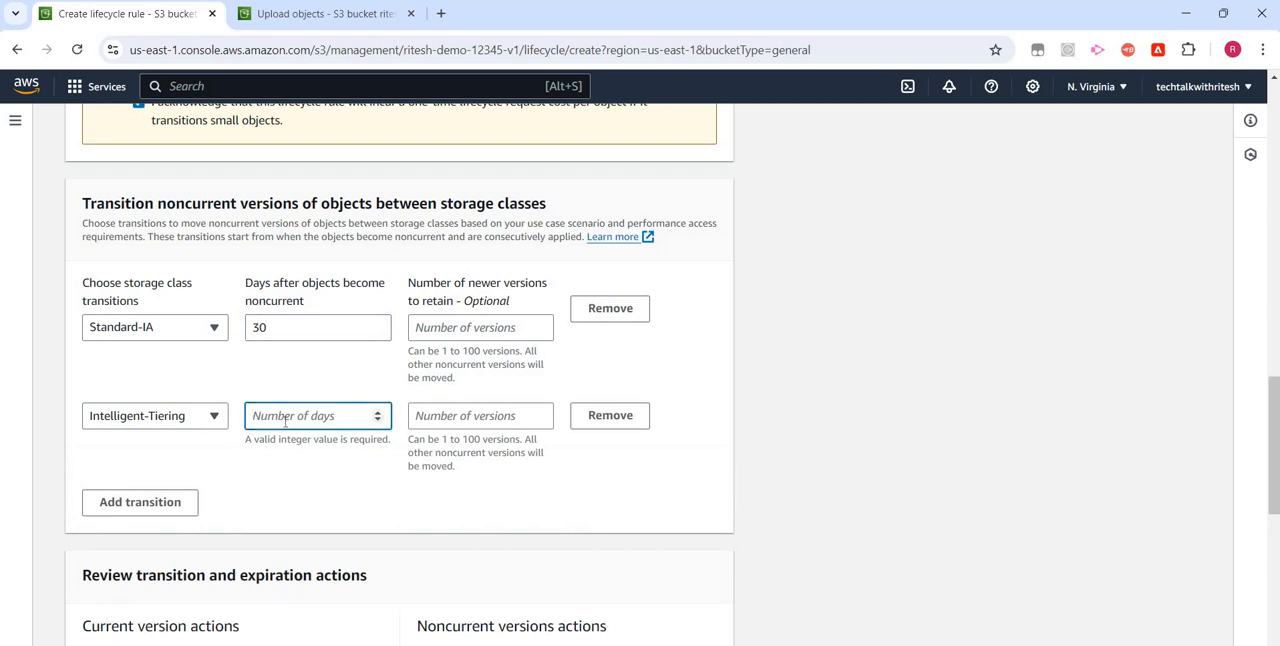
type("60")
- Add a noncurrent-version transition to One Zone-IA at 90 days after objects become noncurrent
left_click(130, 501)
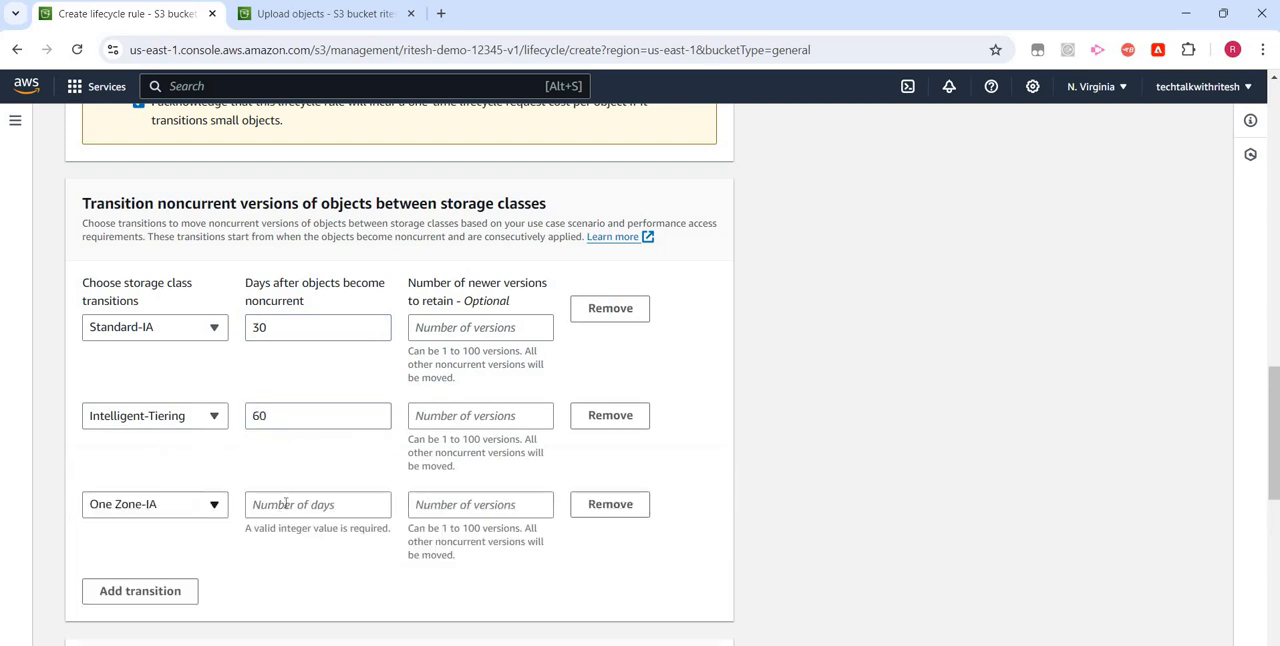
left_click(288, 504)
type("90")
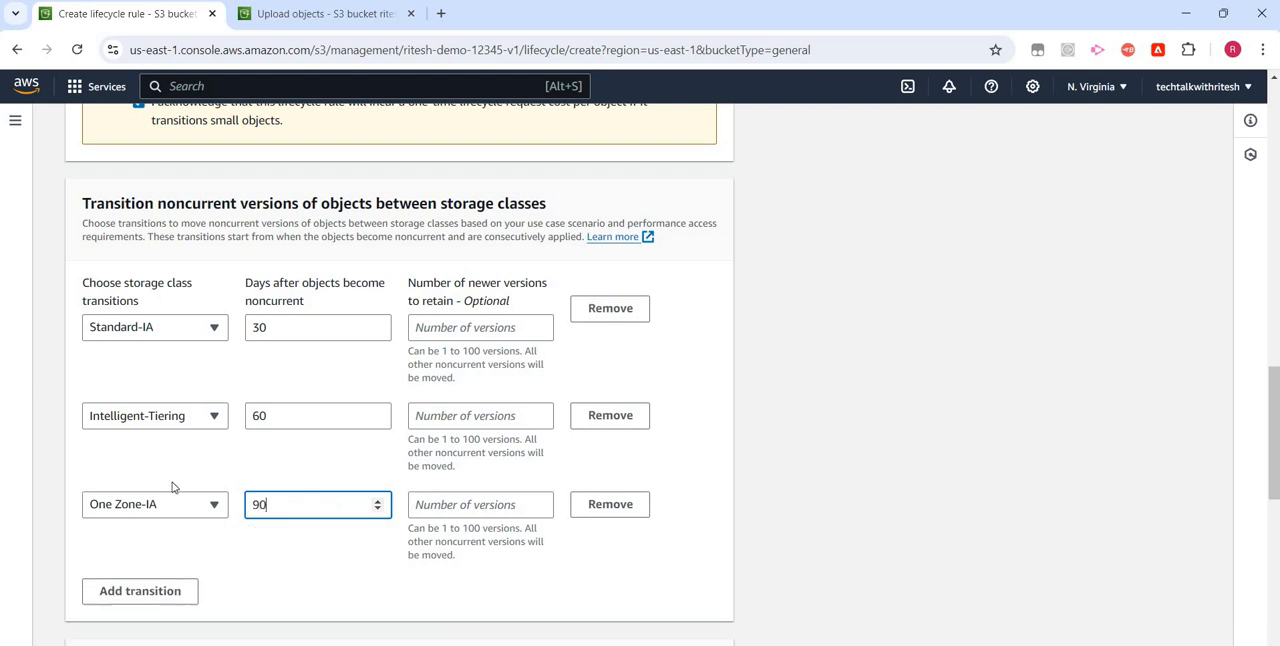
- Add a noncurrent-version transition to Glacier Flexible Retrieval at 180 days after objects become noncurrent
scroll(171, 486, "down", 2)
left_click(165, 450)
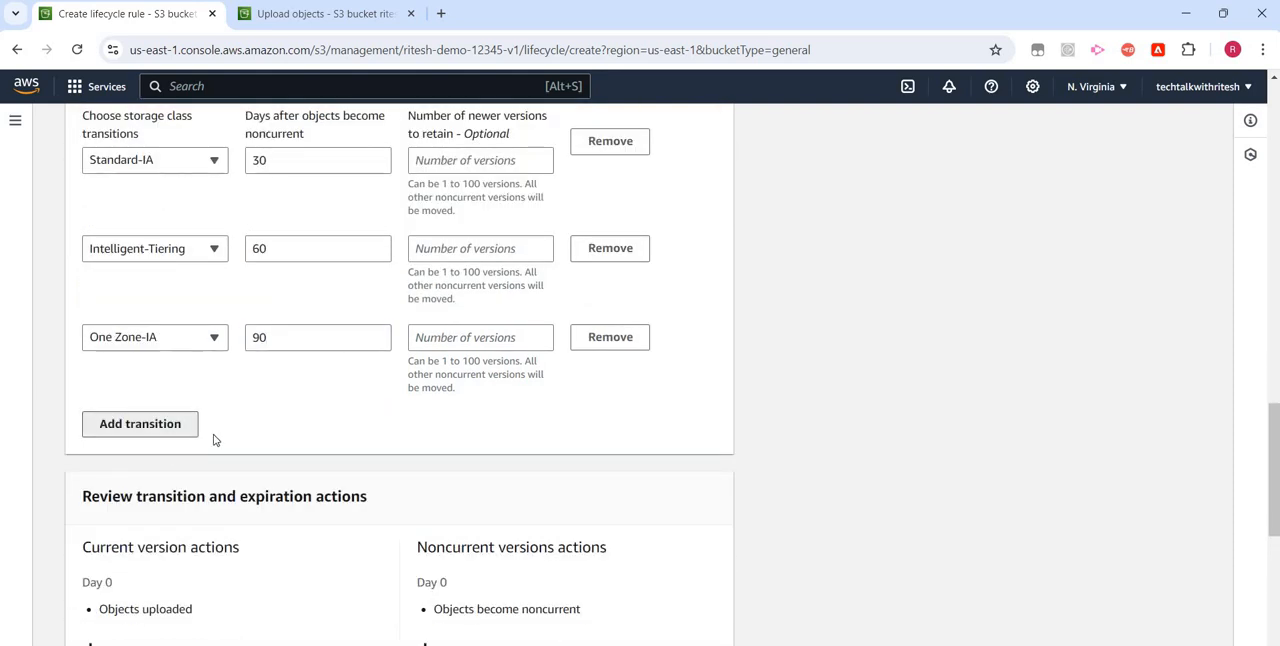
left_click(188, 432)
left_click(288, 428)
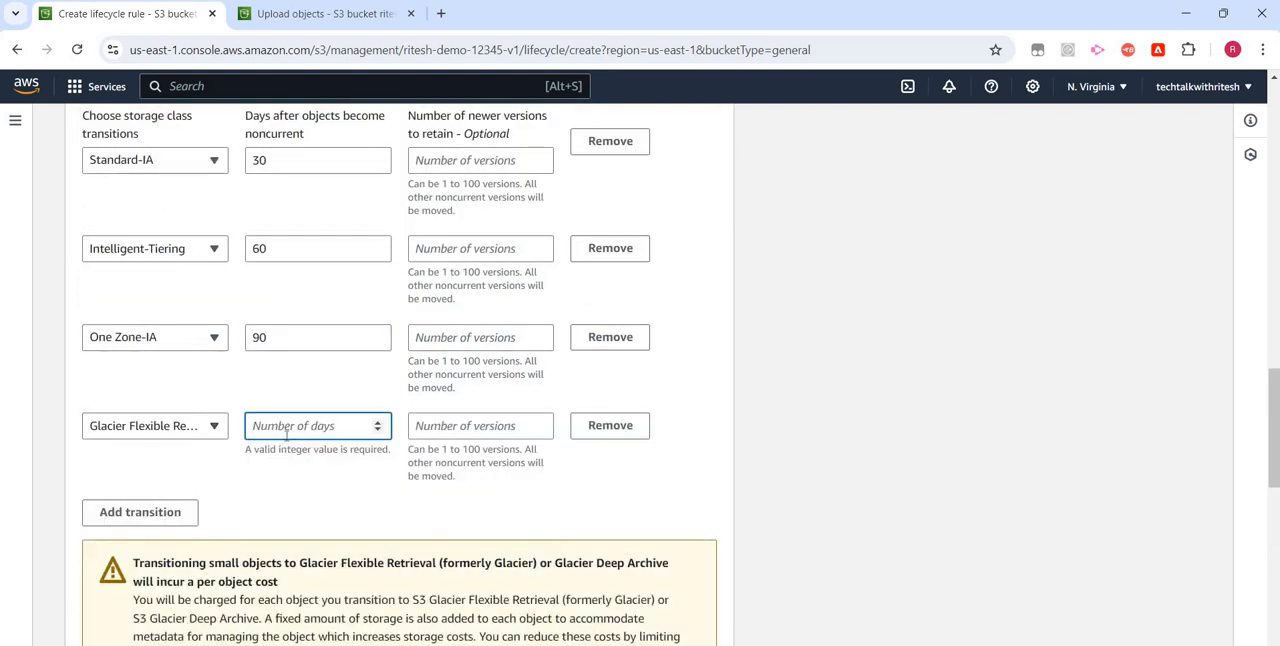
type("180")
- Add a noncurrent-version transition to Glacier Deep Archive at 360 days and acknowledge the one-time request cost for the noncurrent transitions
left_click(185, 513)
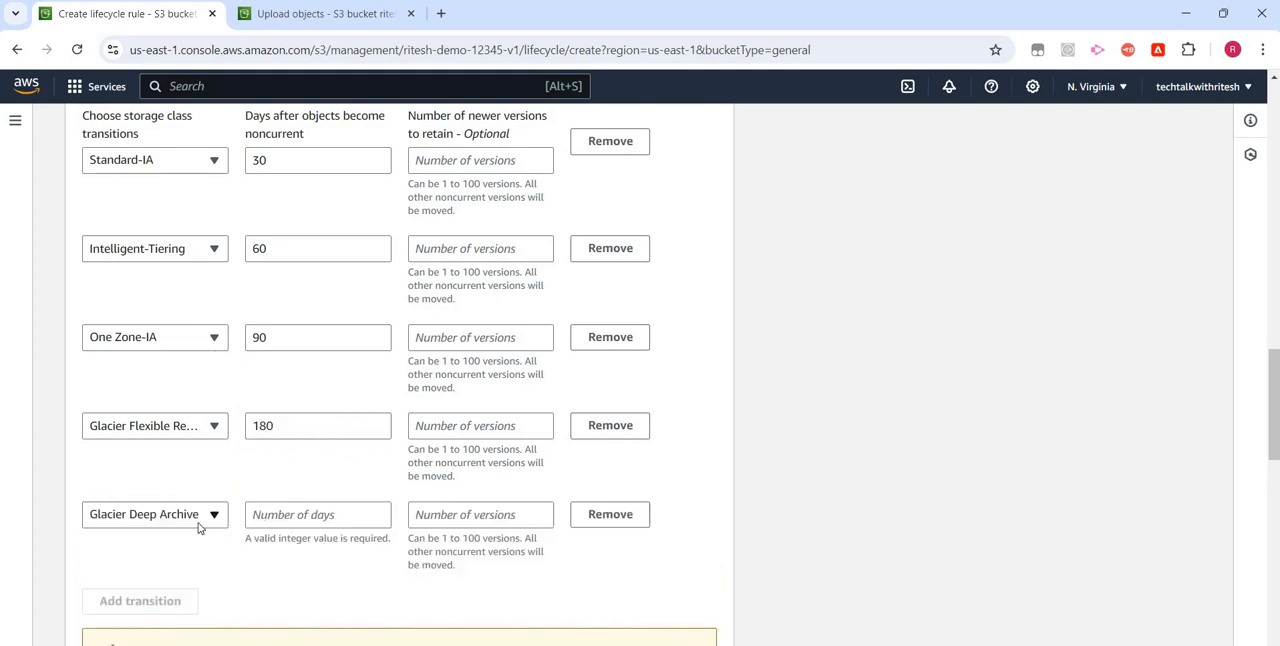
left_click(295, 514)
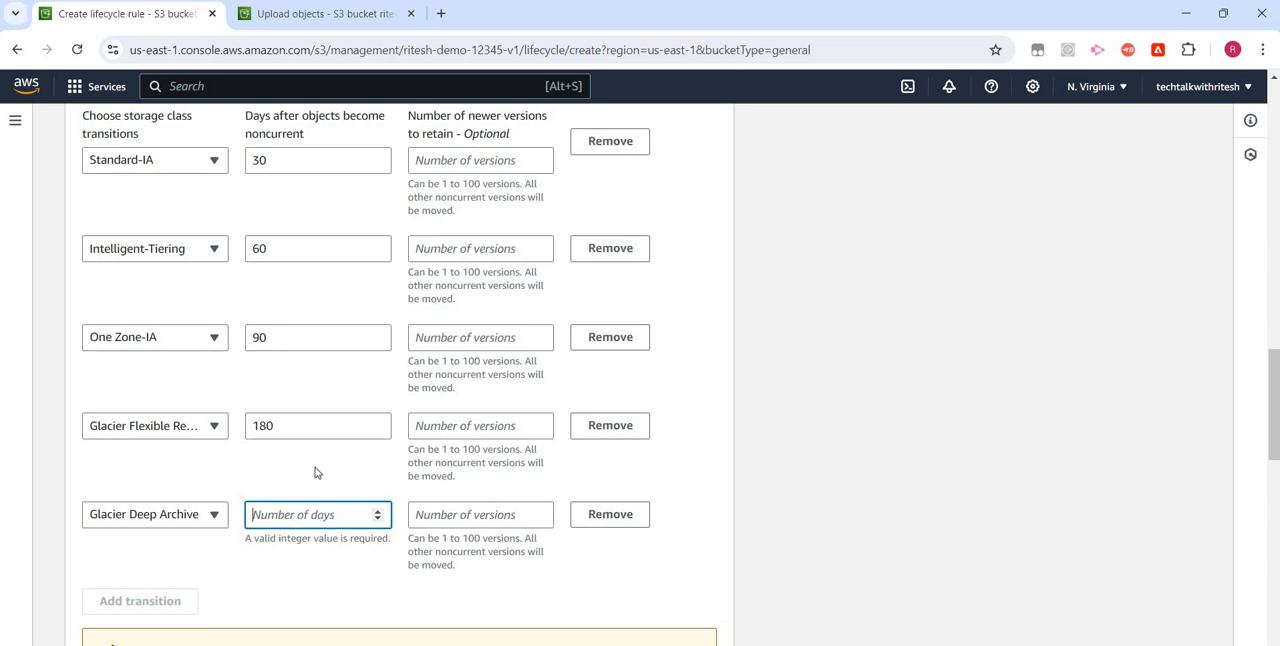
type("360")
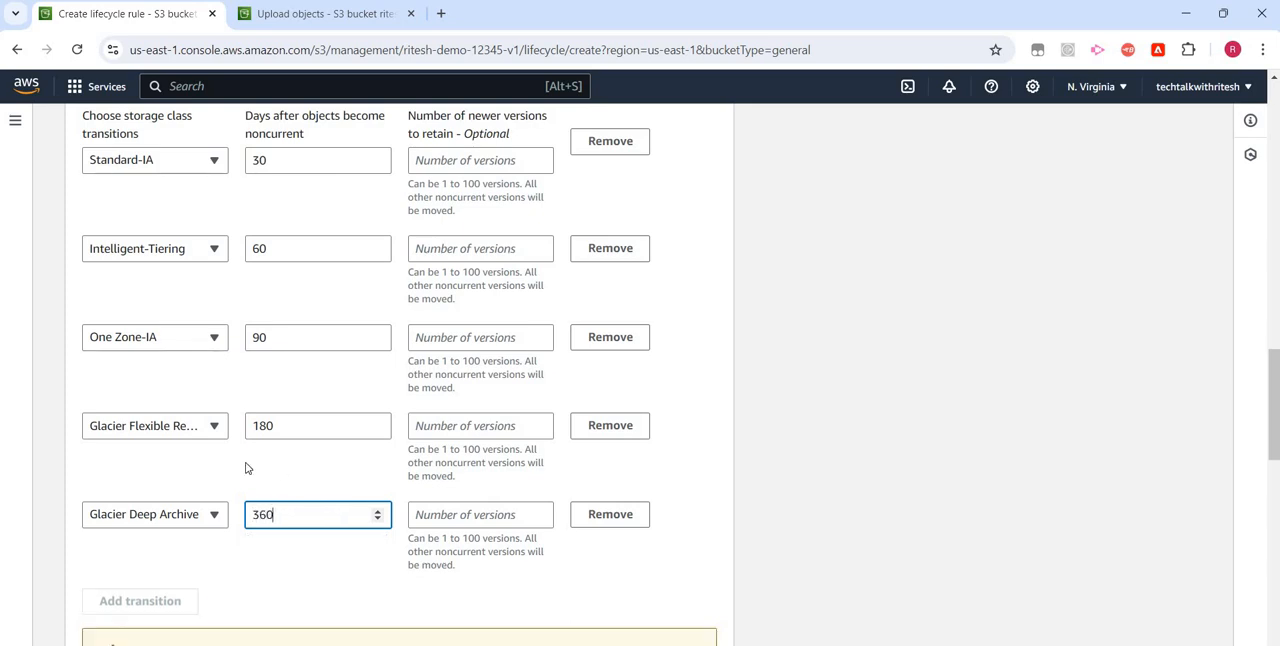
scroll(246, 466, "down", 4)
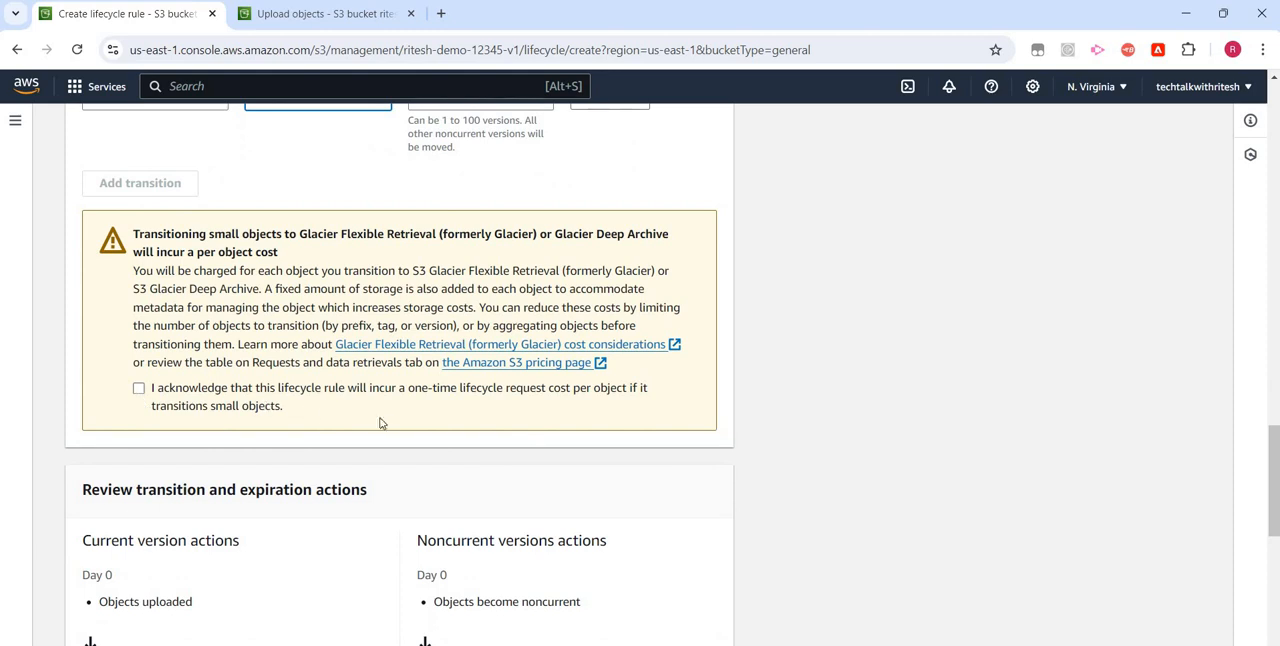
left_click(380, 412)
- Enable the rule actions for expiring current versions, permanently deleting noncurrent versions, and deleting expired delete markers or incomplete multipart uploads
scroll(290, 350, "up", 15)
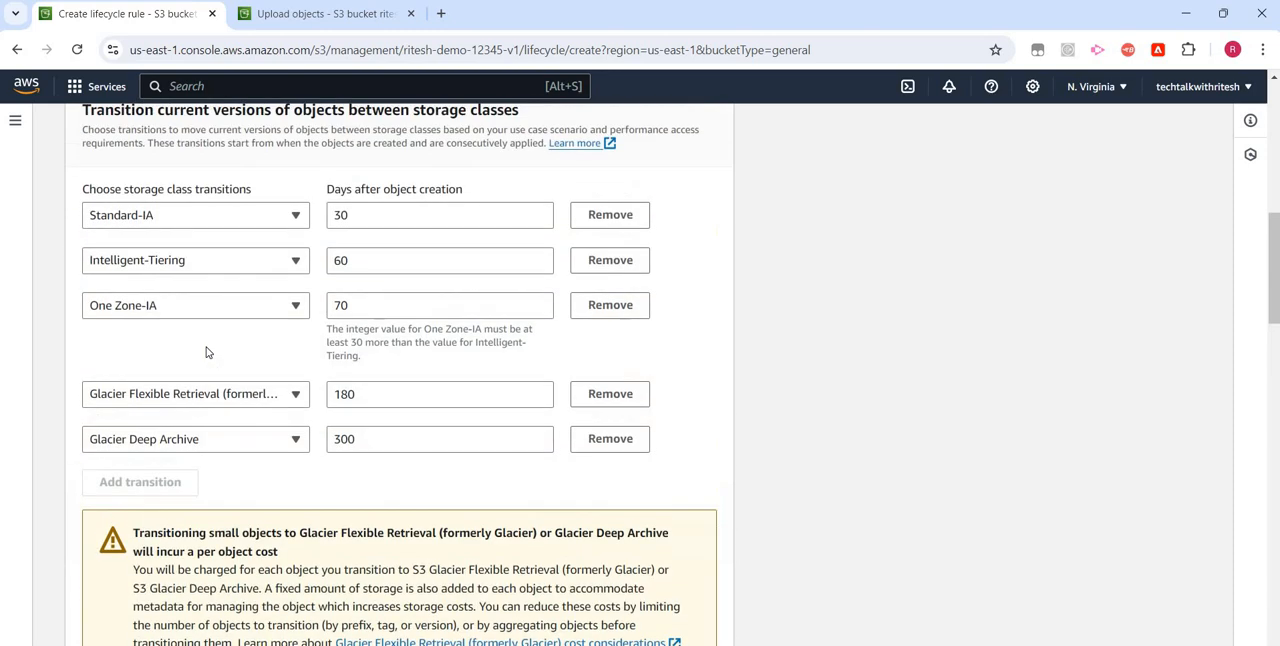
scroll(144, 342, "down", 3)
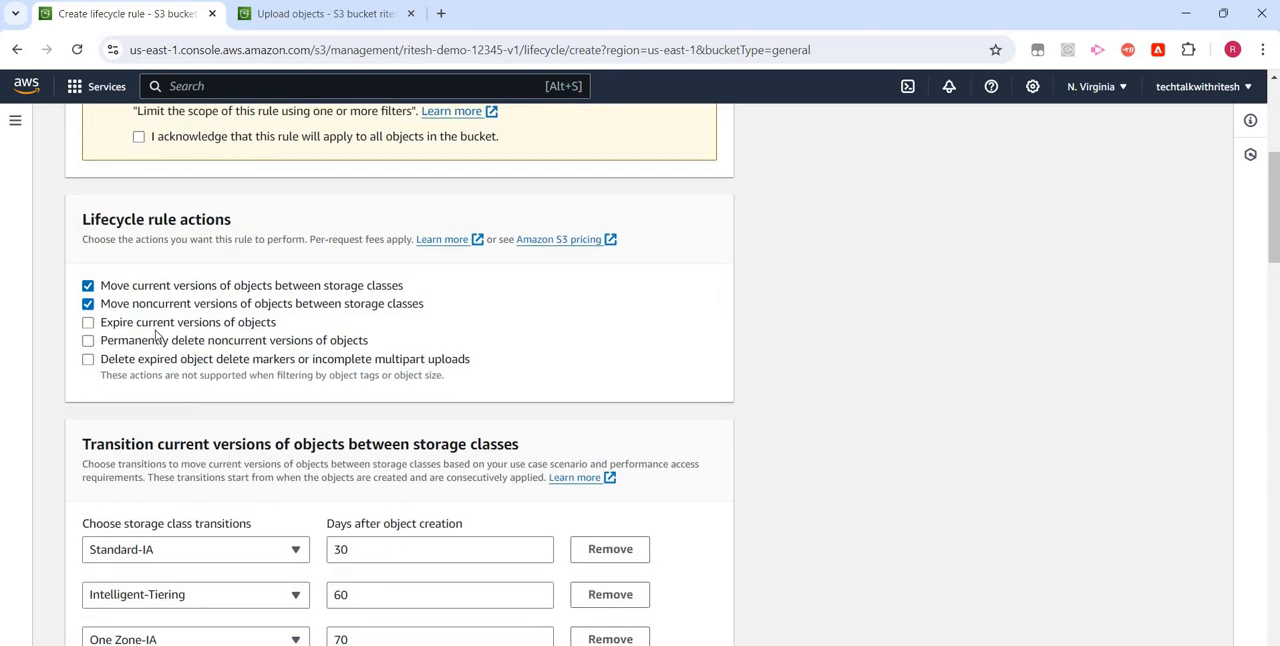
left_click(89, 324)
left_click(89, 341)
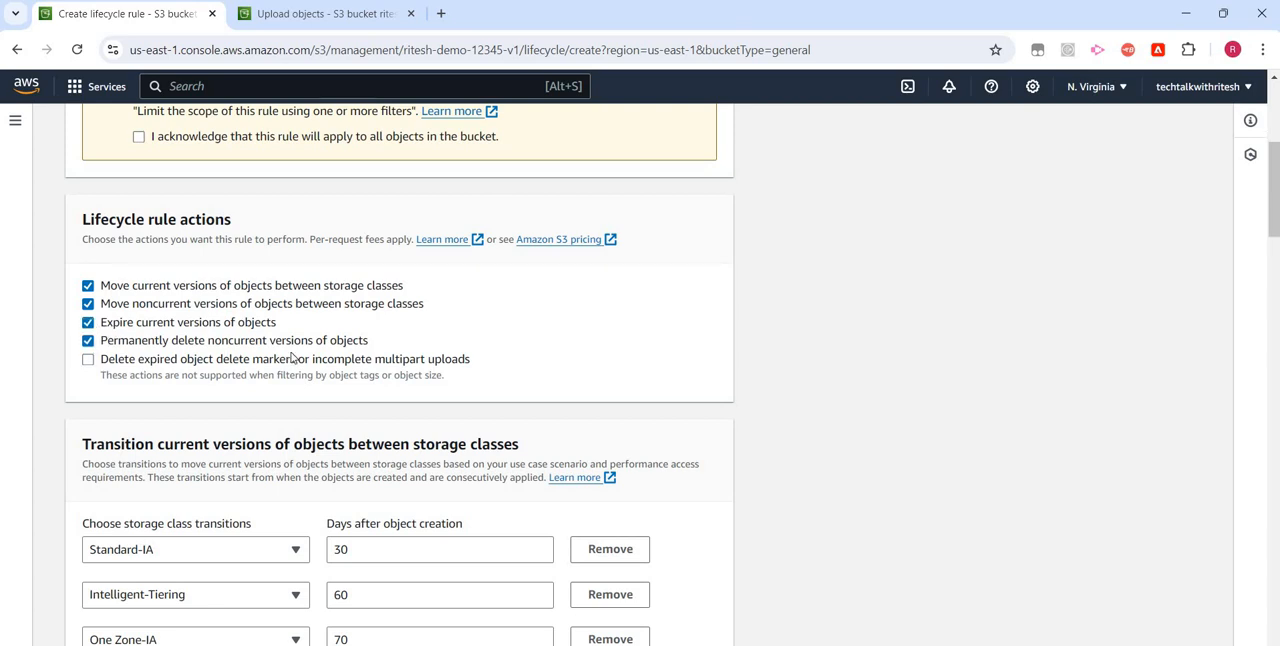
left_click(91, 362)
- Set the expiration of current object versions to 300 days after object creation
scroll(266, 390, "down", 8)
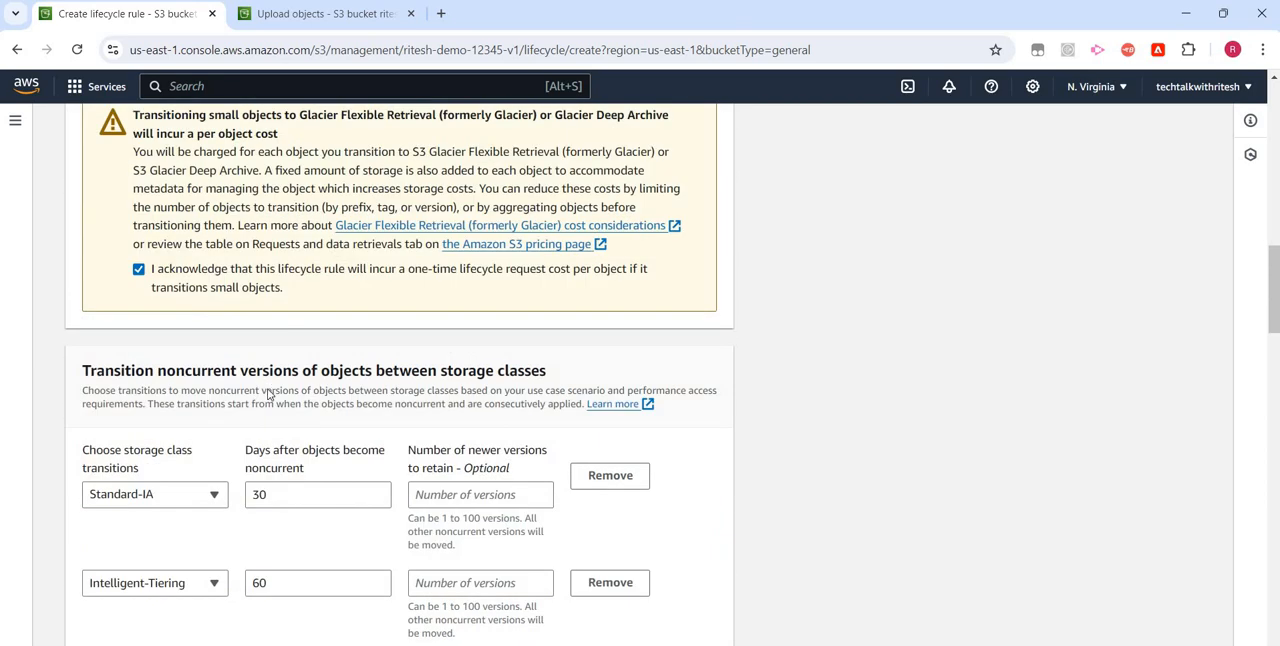
scroll(268, 395, "down", 10)
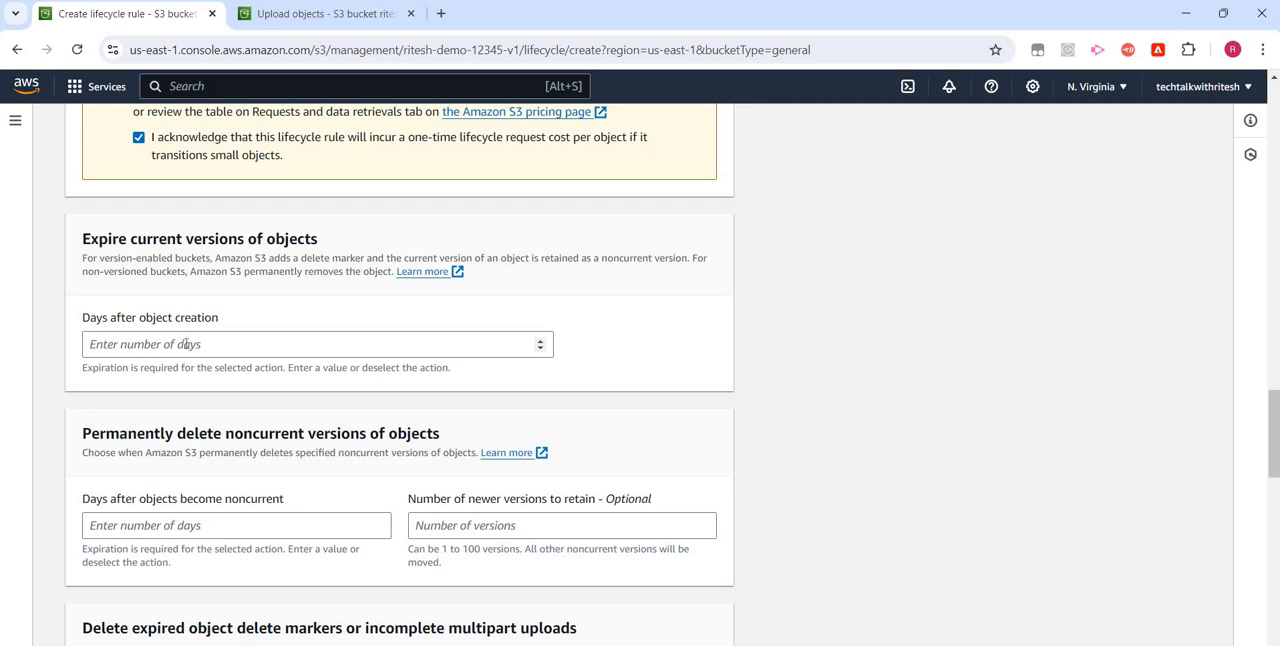
left_click(186, 344)
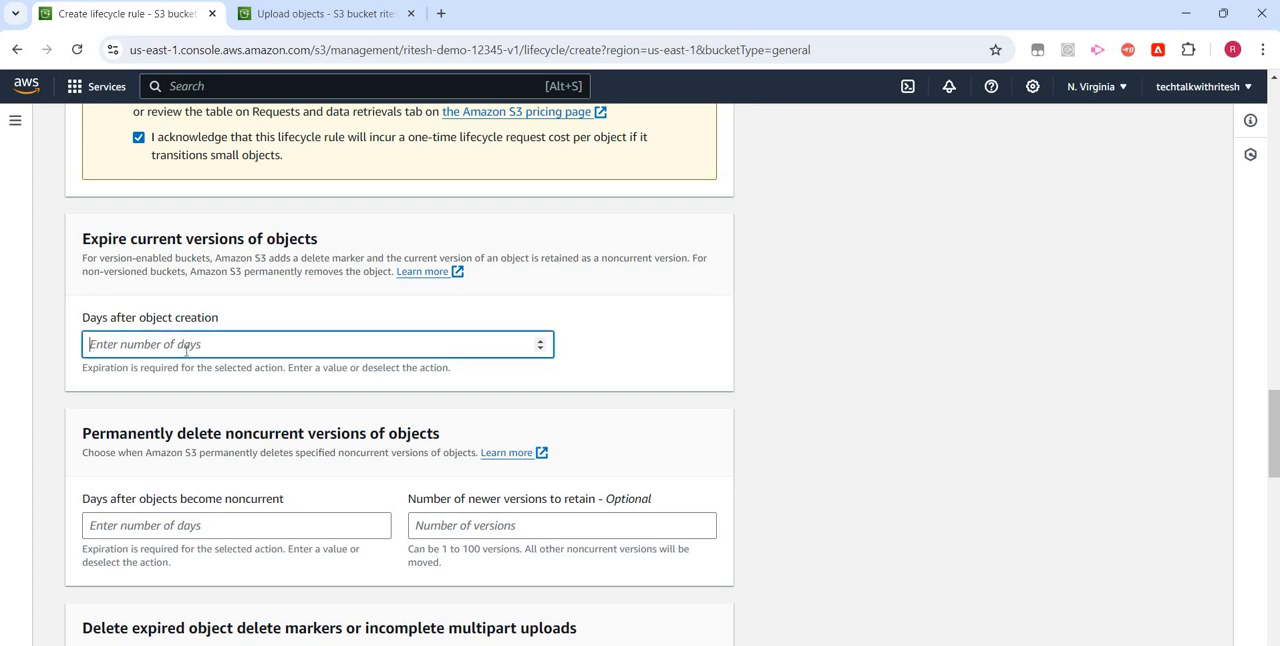
type("300")
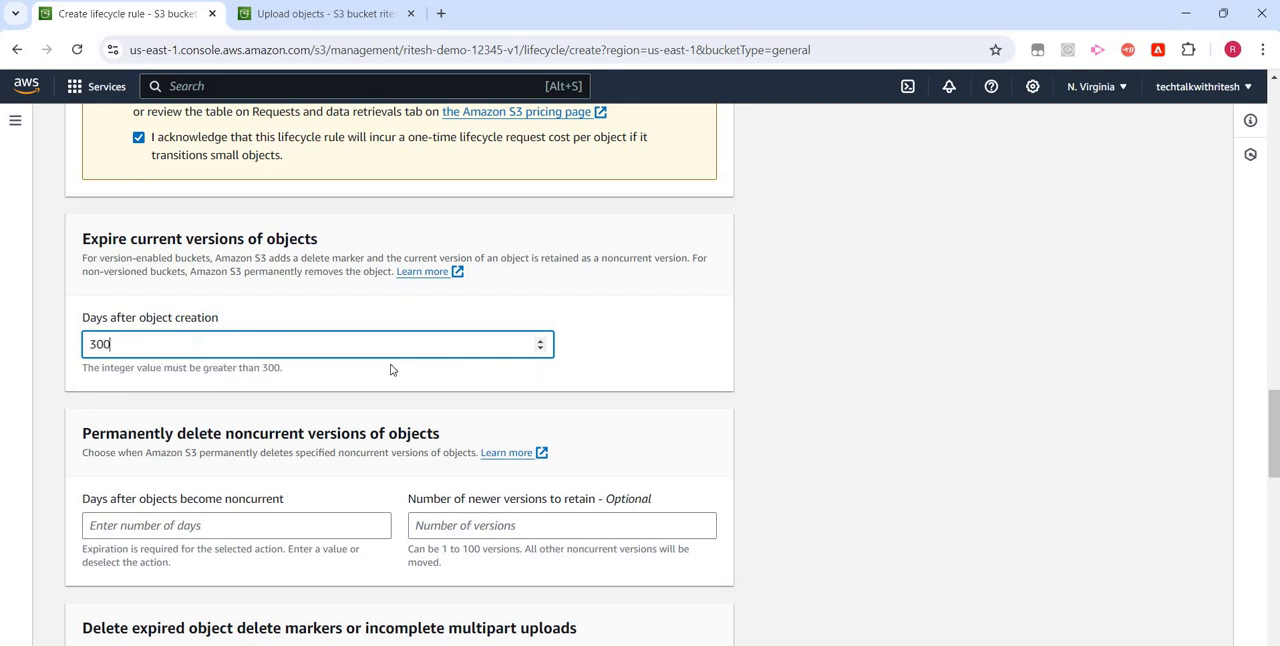
scroll(203, 340, "down", 2)
scroll(232, 236, "down", 1)
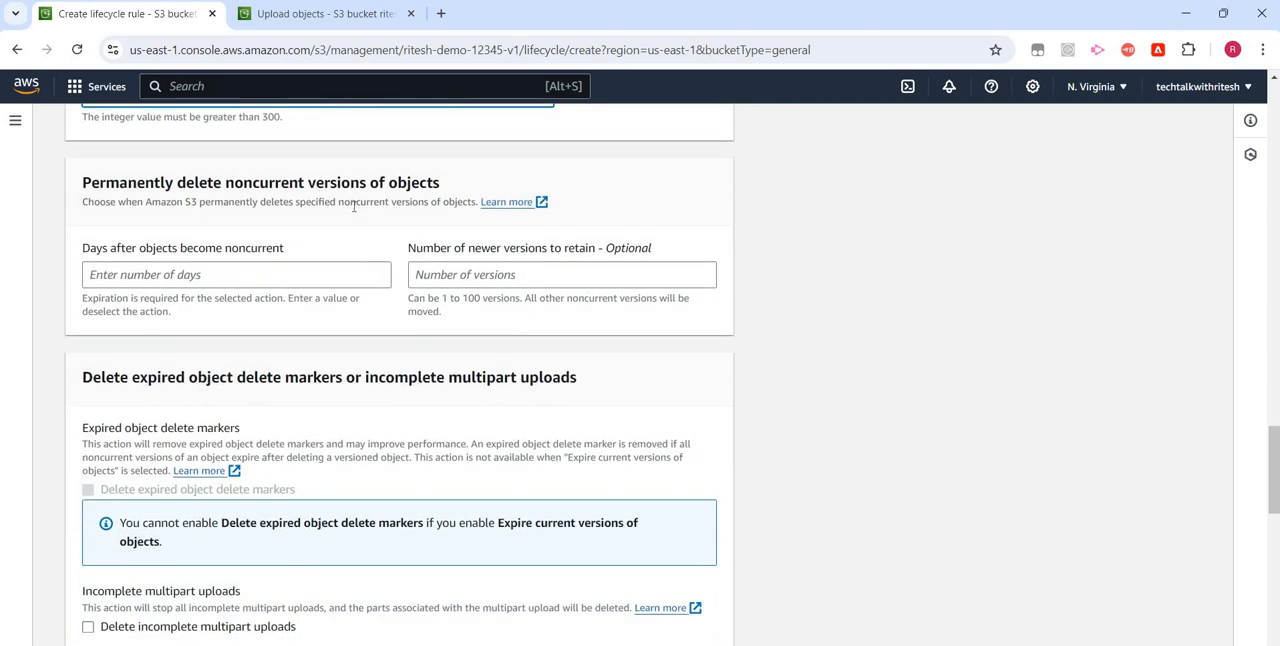
- Set noncurrent object versions to be permanently deleted 600 days after objects become noncurrent
left_click(180, 274)
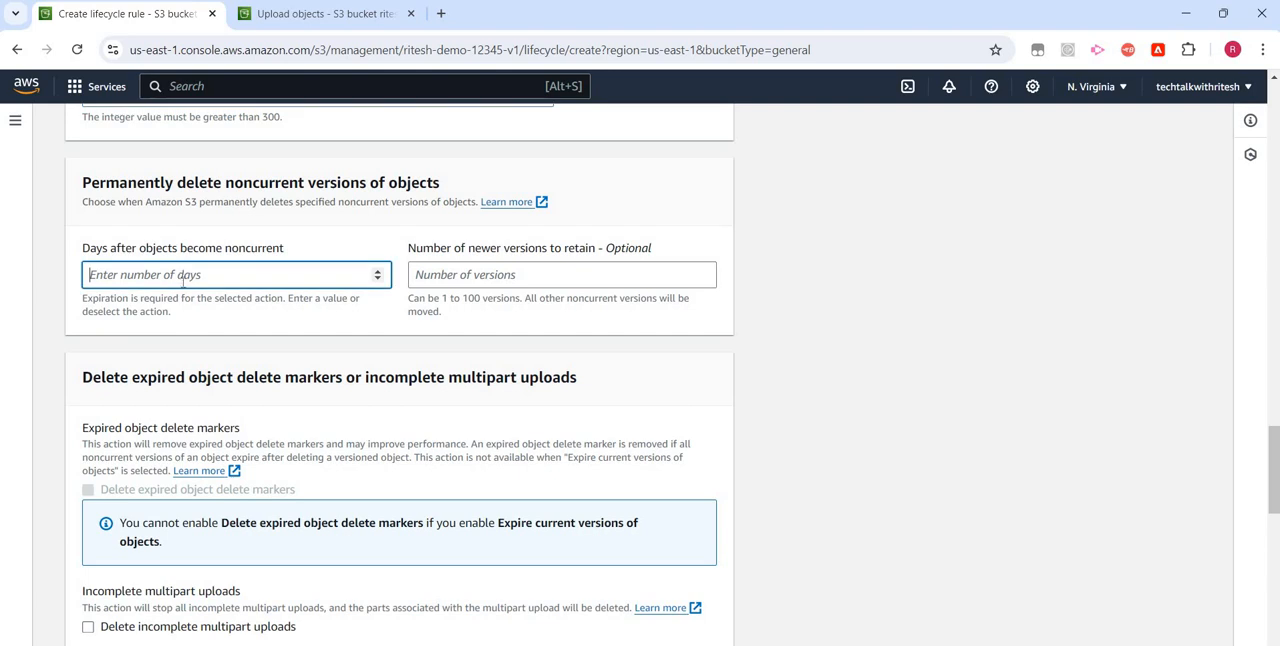
type("600")
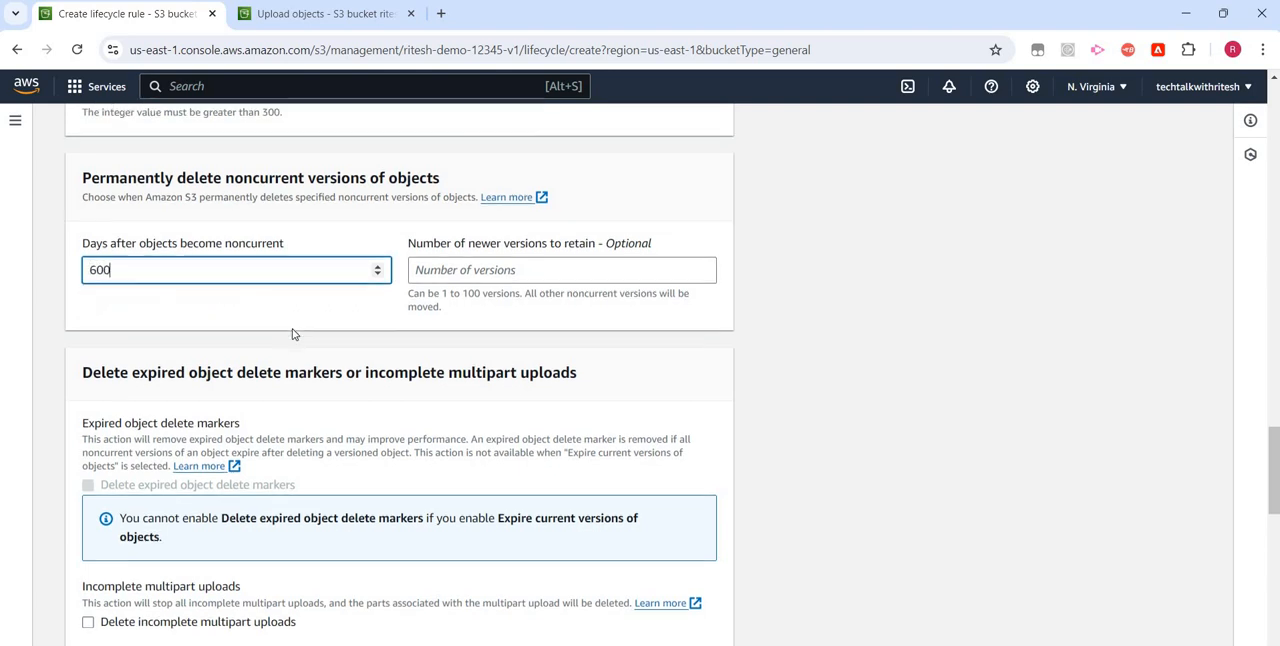
- Review the timeline of current version actions in the transition and expiration summary, from upload through the storage class moves to expiration
scroll(254, 310, "down", 1)
scroll(254, 310, "down", 1)
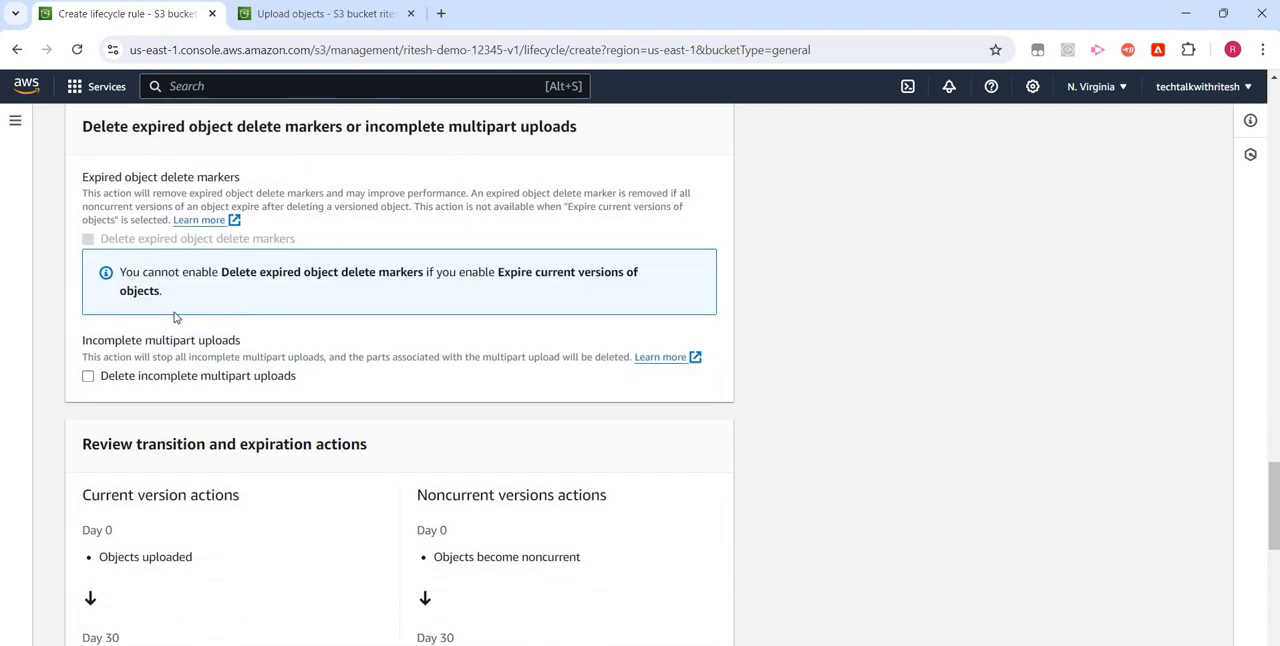
scroll(178, 318, "down", 1)
scroll(172, 313, "down", 3)
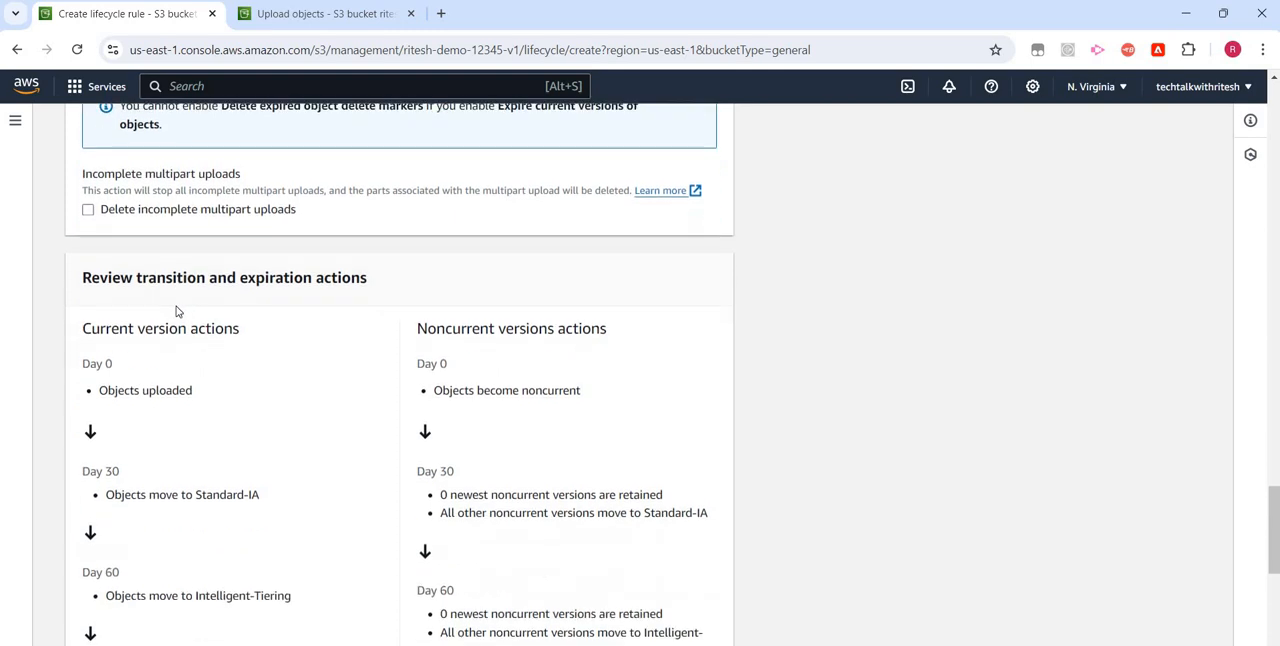
scroll(178, 306, "up", 2)
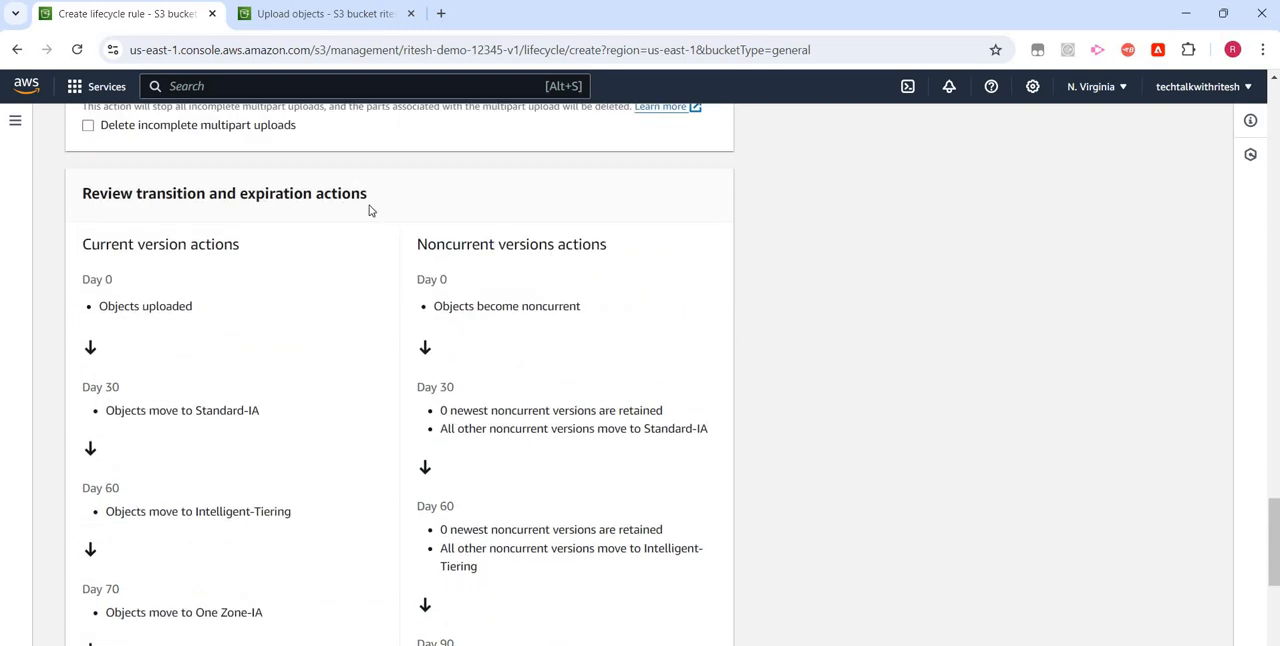
left_click_drag(164, 193, 369, 209)
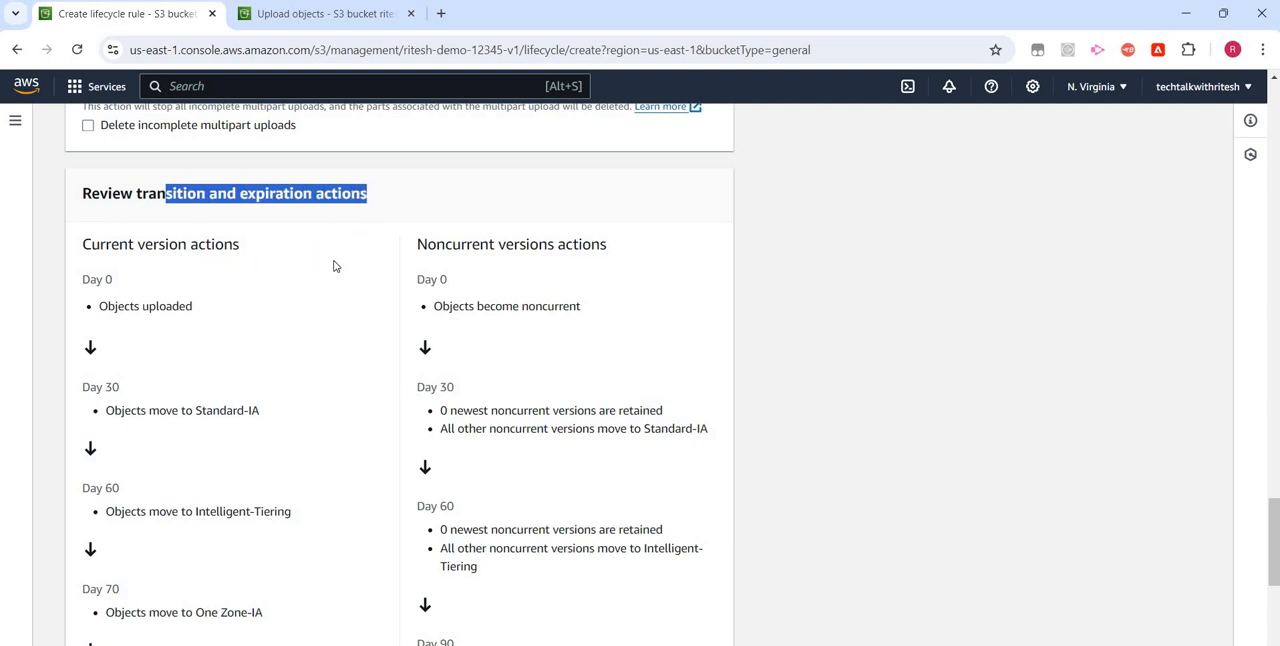
left_click_drag(82, 245, 234, 245)
left_click_drag(607, 247, 111, 287)
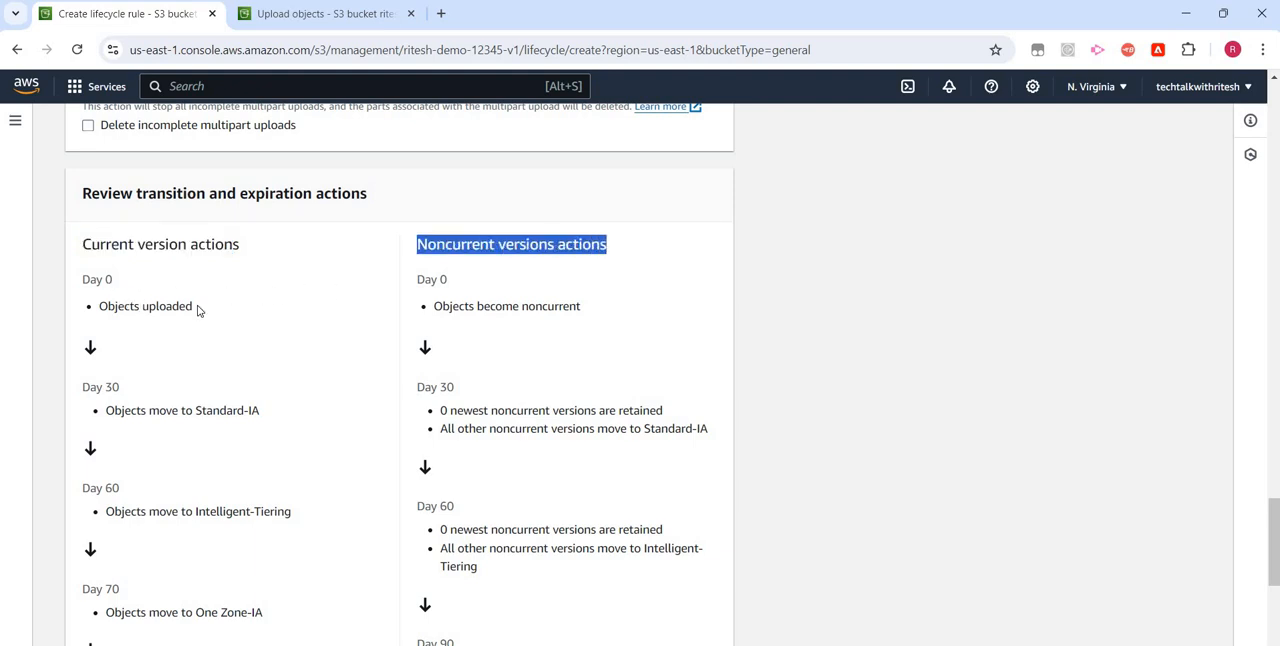
left_click_drag(192, 306, 262, 330)
scroll(135, 330, "down", 1)
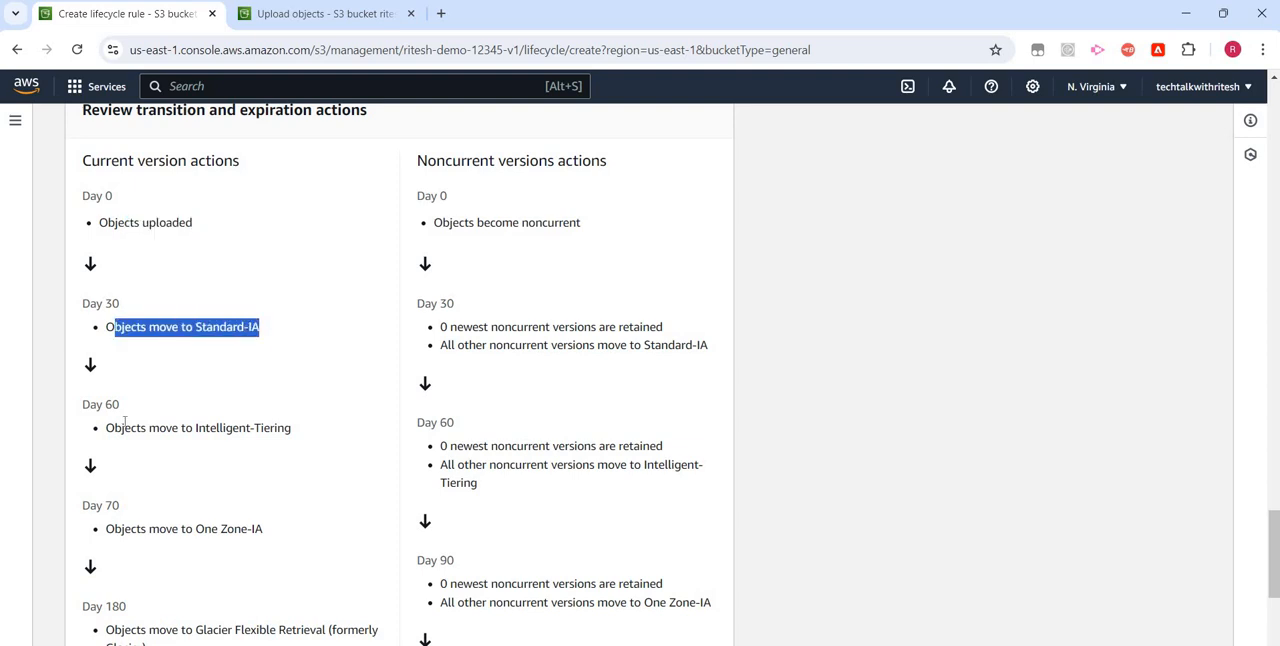
scroll(126, 345, "down", 1)
left_click_drag(124, 344, 277, 360)
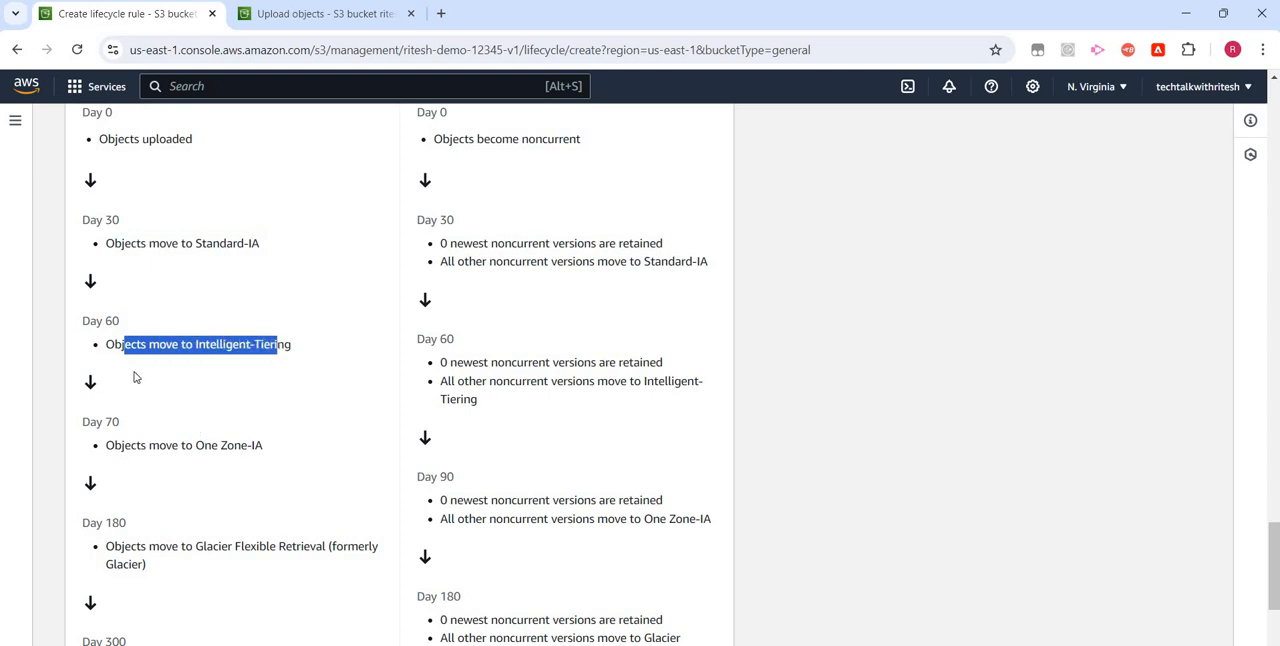
scroll(134, 374, "down", 1)
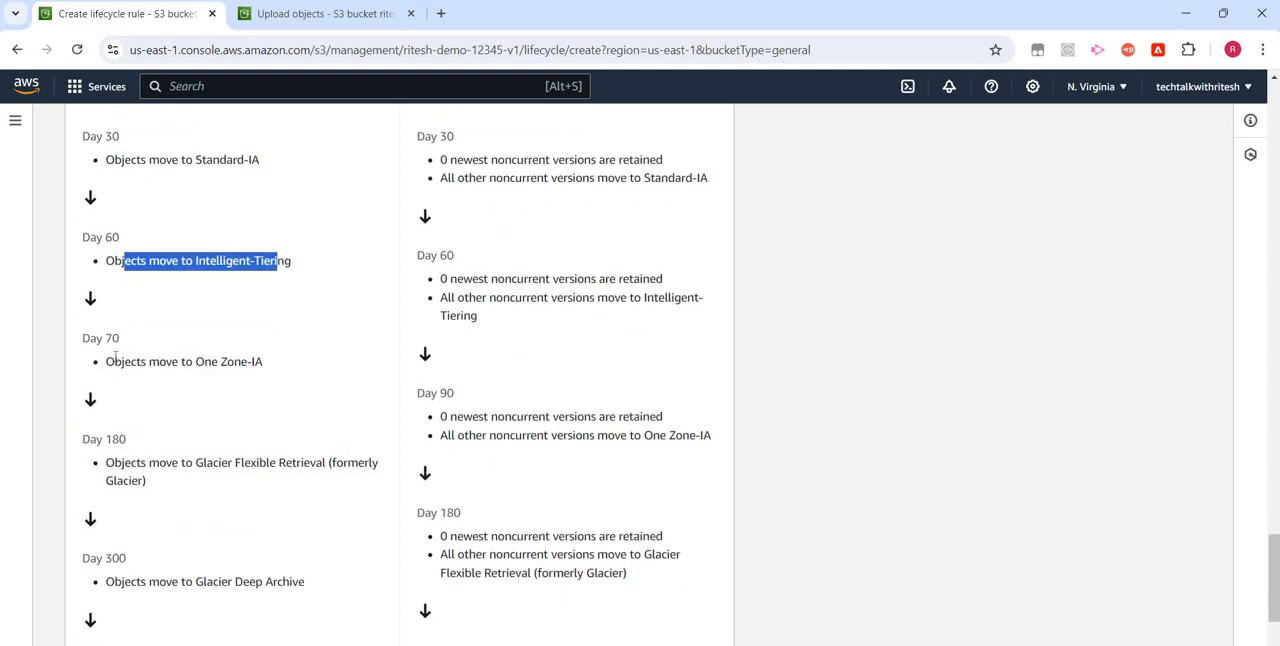
mouse_move(124, 362)
left_mouse_down()
mouse_move(235, 376)
mouse_move(170, 418)
mouse_move(133, 383)
left_mouse_up()
scroll(133, 383, "down", 2)
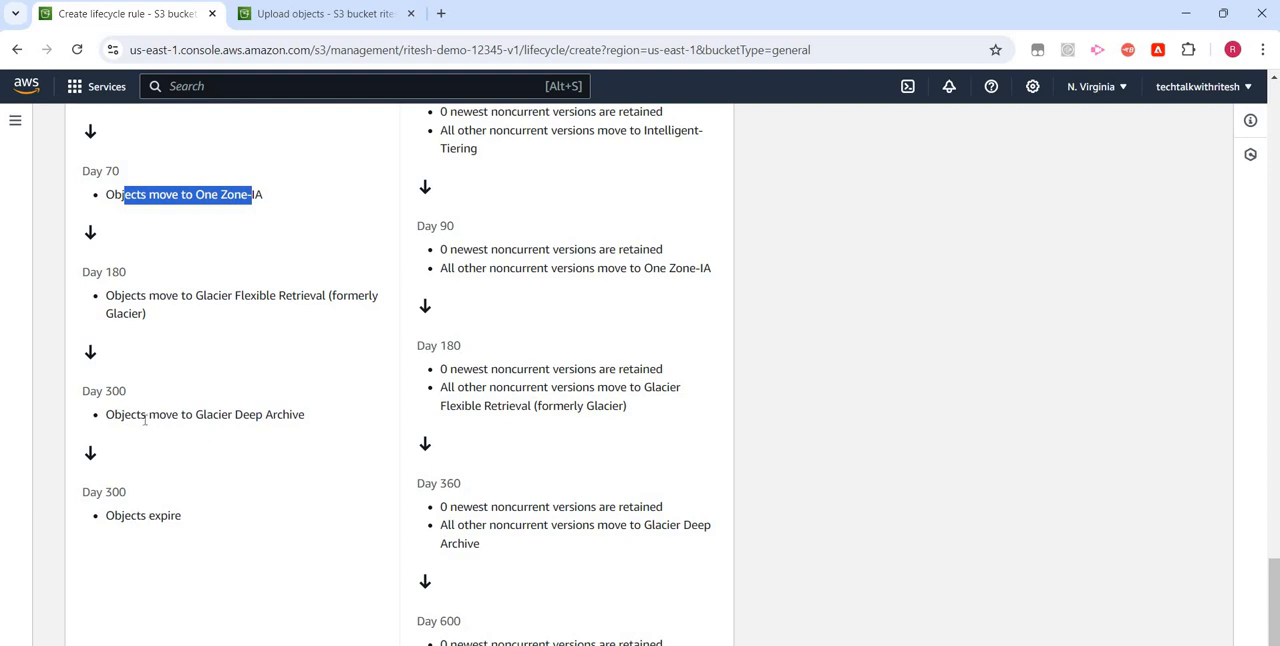
left_click_drag(146, 414, 232, 416)
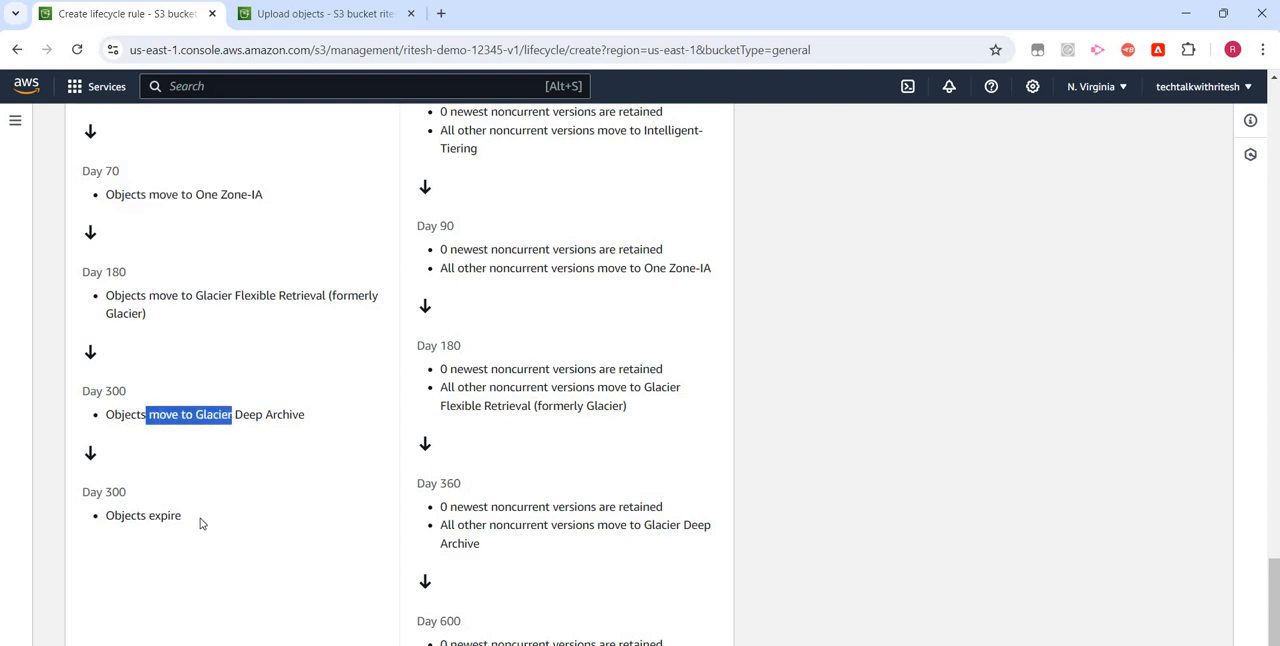
- Review the timeline of noncurrent version actions in the summary through to permanent deletion
scroll(450, 391, "up", 5)
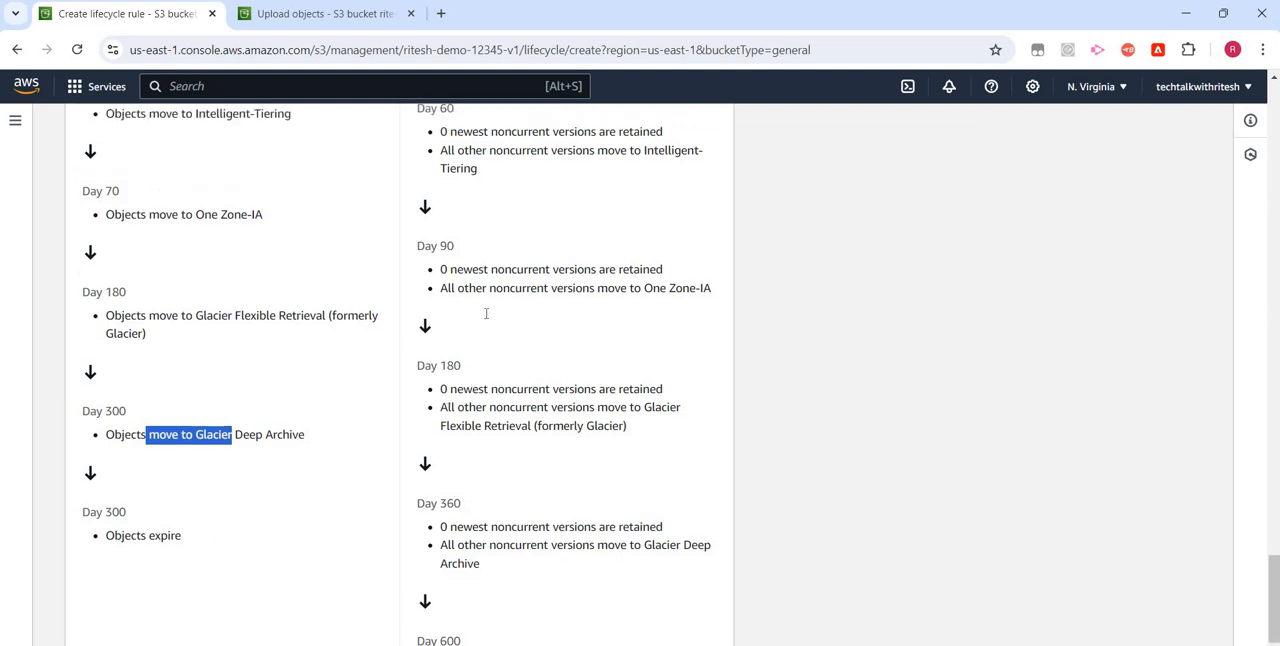
scroll(122, 441, "down", 2)
scroll(122, 441, "down", 1)
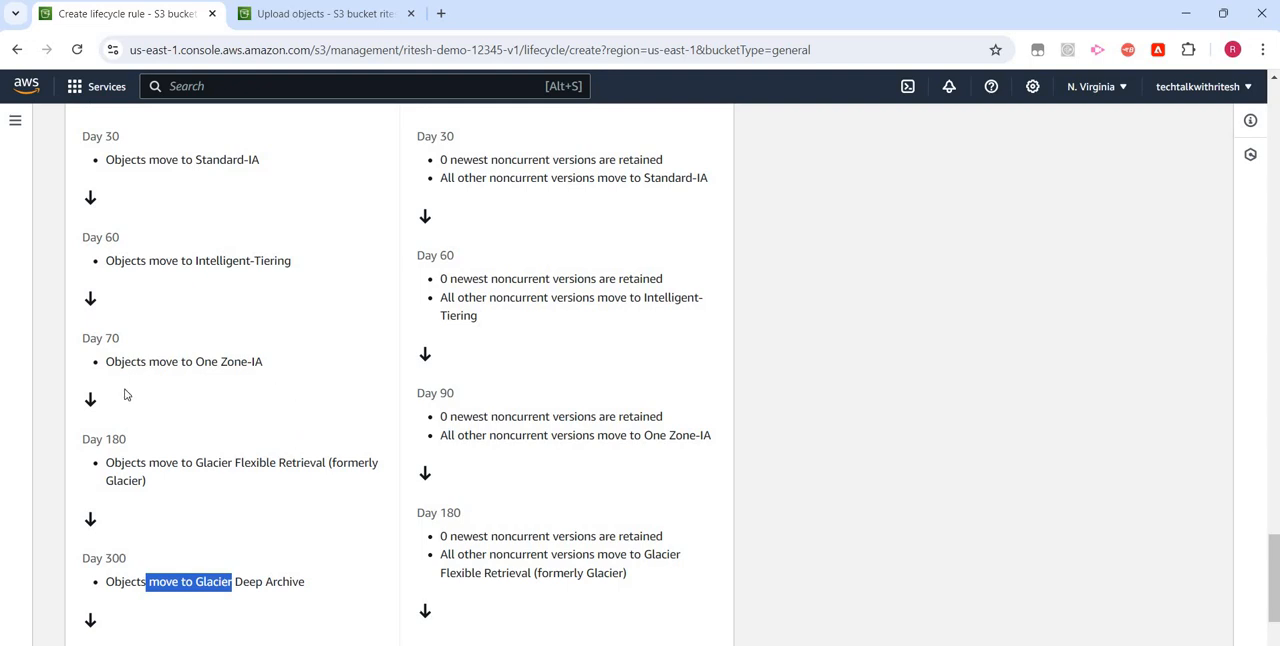
scroll(495, 320, "up", 3)
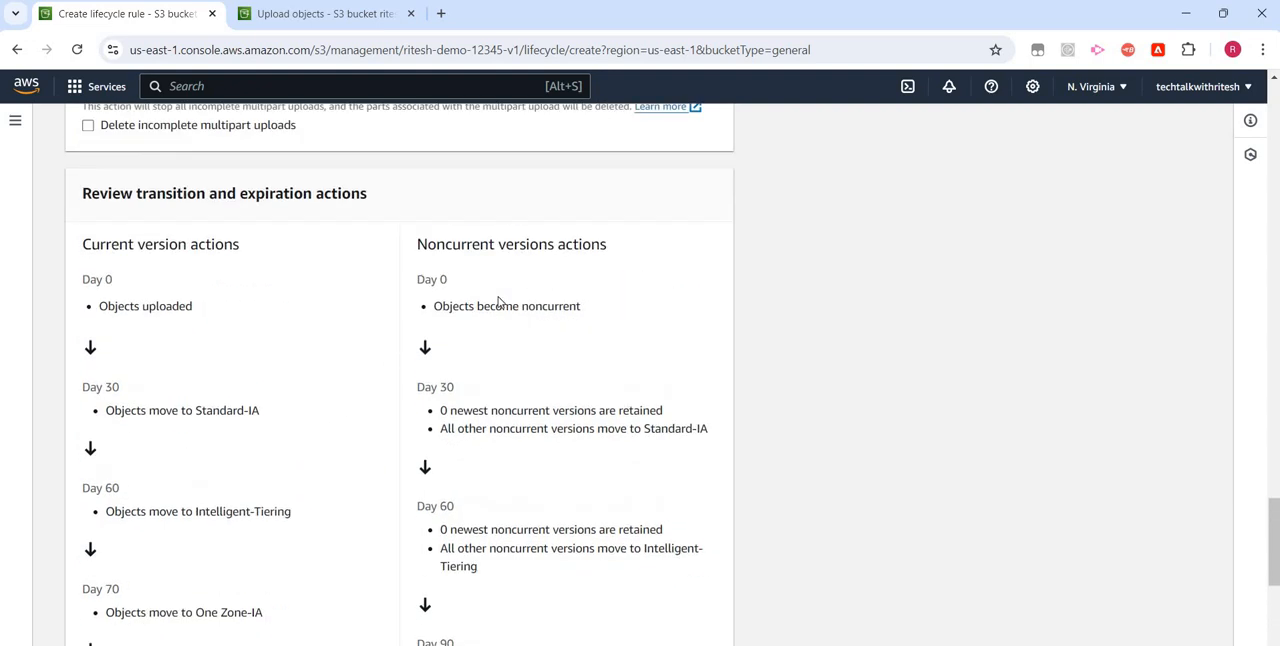
scroll(499, 320, "down", 5)
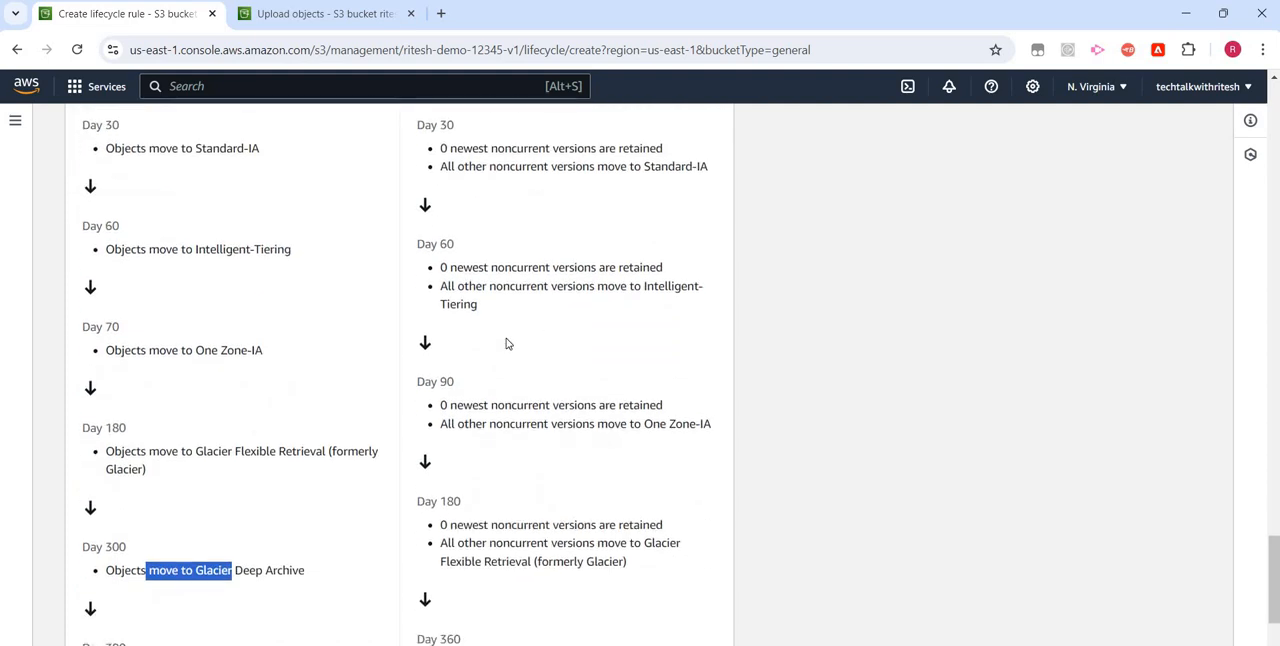
scroll(794, 551, "down", 2)
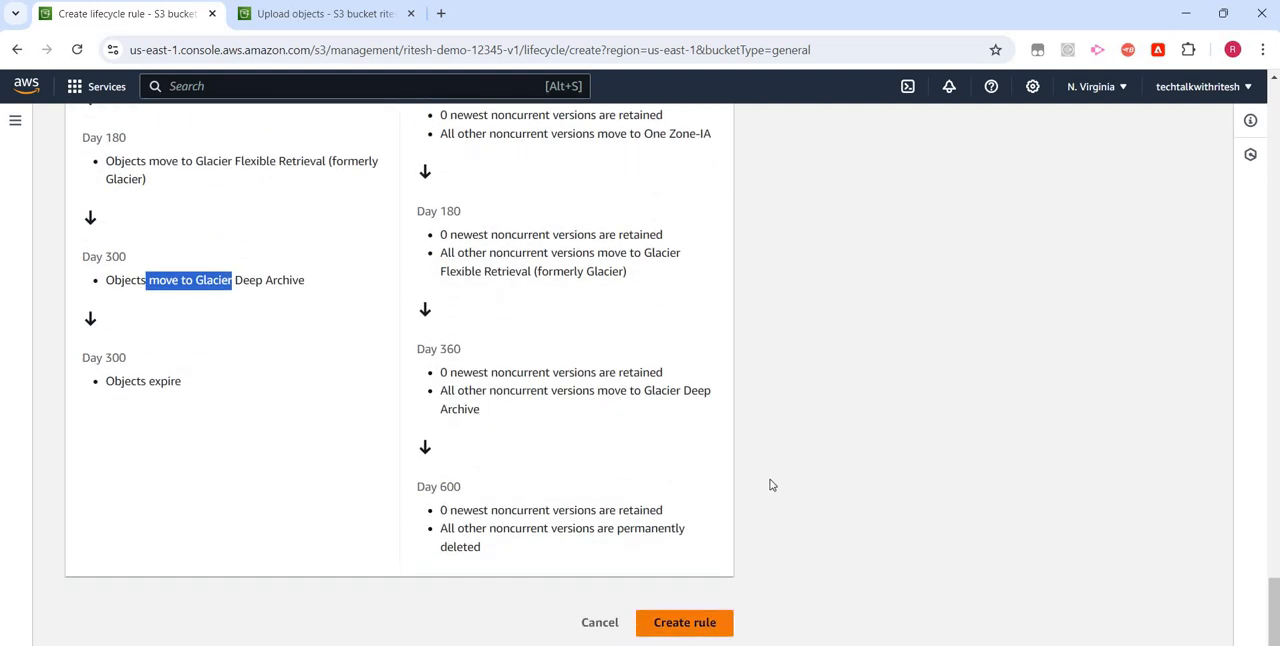
- Limit the scope of the lifecycle rule S3LFRule using filters, and add an empty object tag entry
scroll(666, 429, "up", 5)
scroll(640, 414, "up", 15)
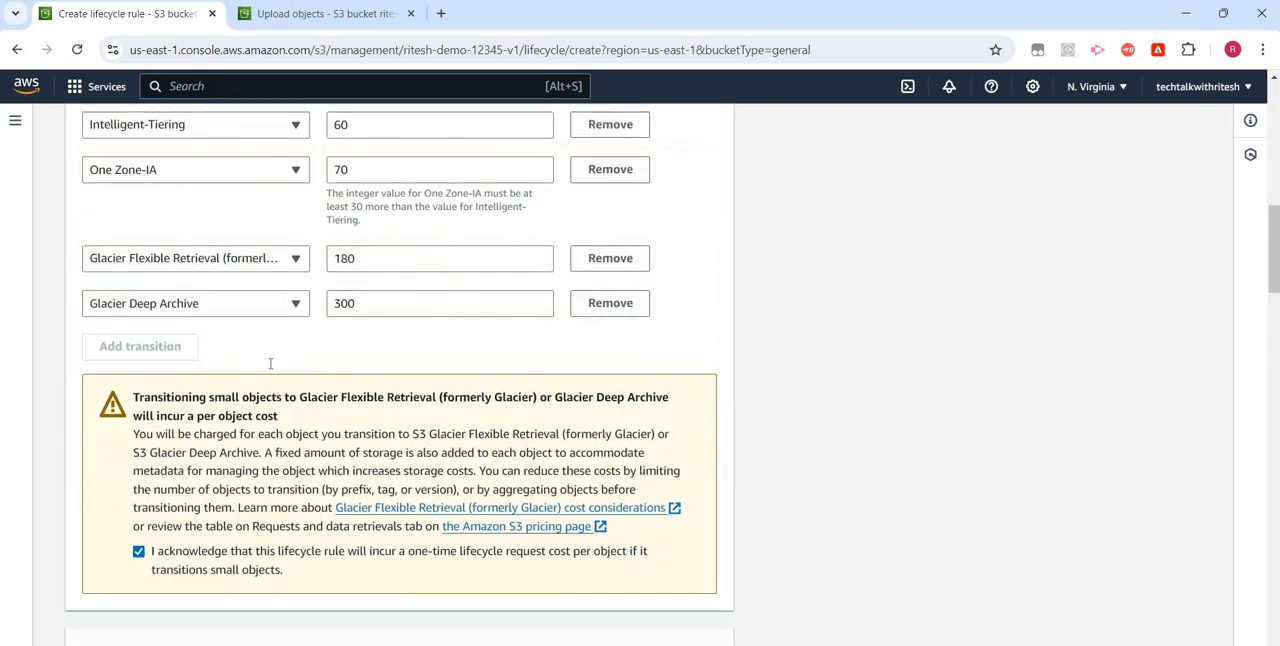
scroll(146, 340, "up", 3)
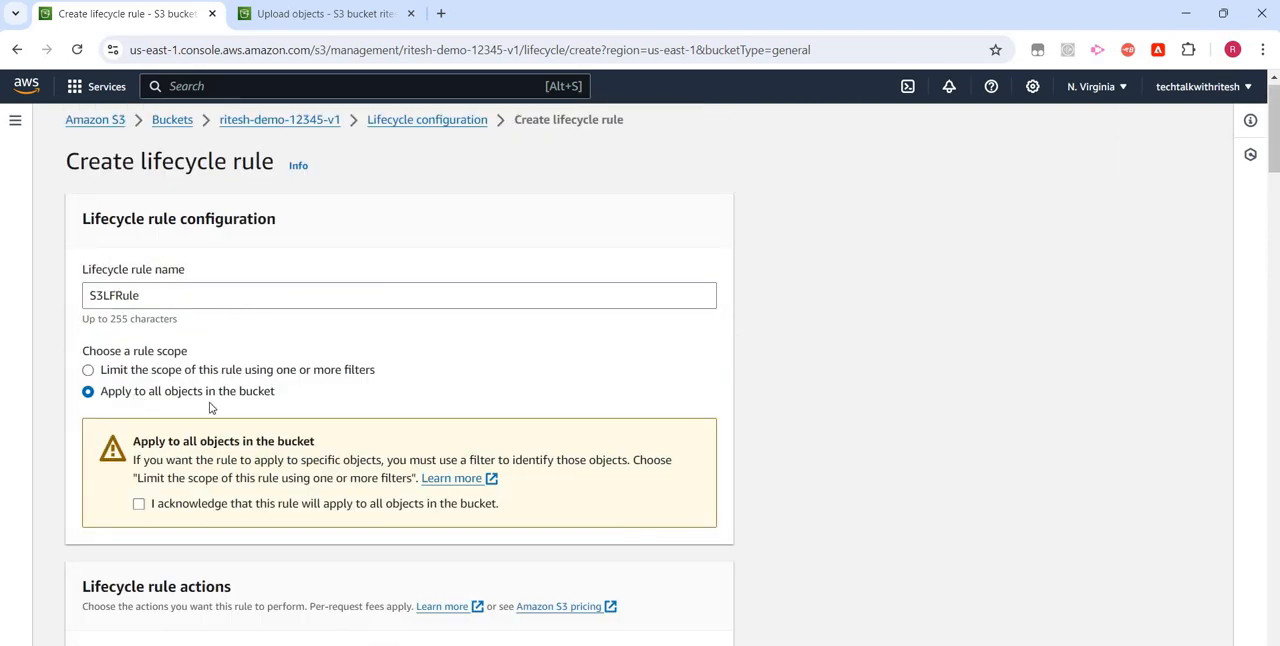
left_click(138, 371)
scroll(123, 411, "down", 1)
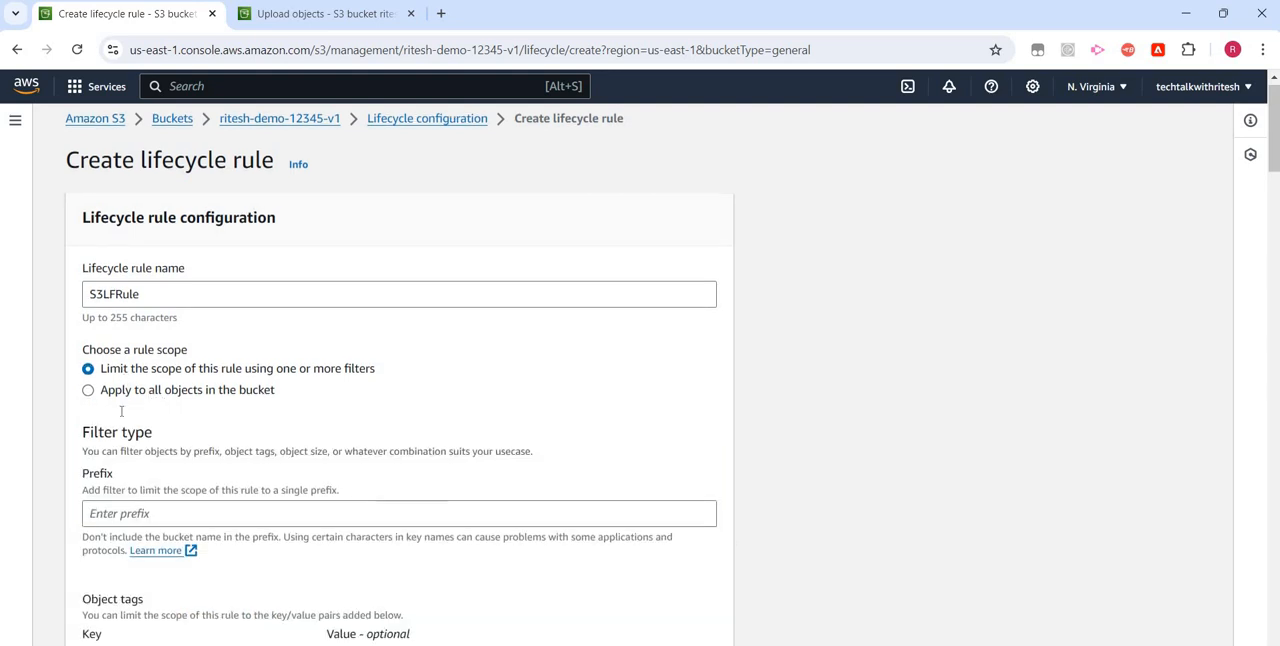
scroll(126, 437, "down", 3)
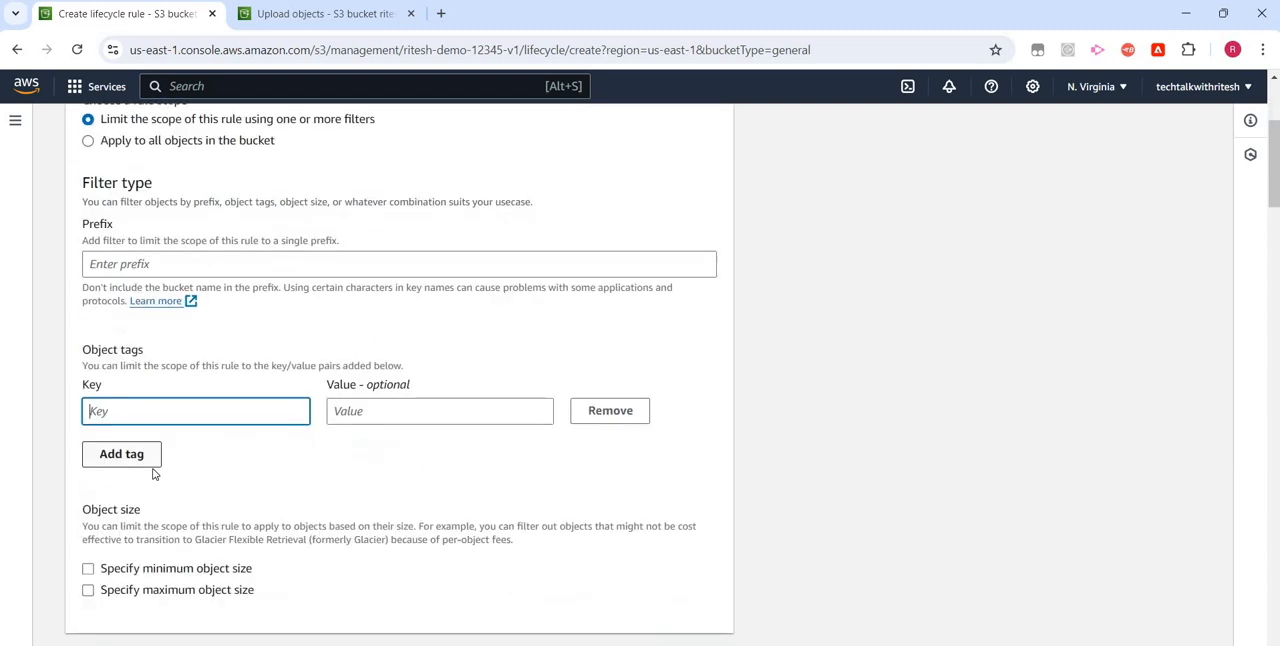
scroll(157, 465, "down", 1)
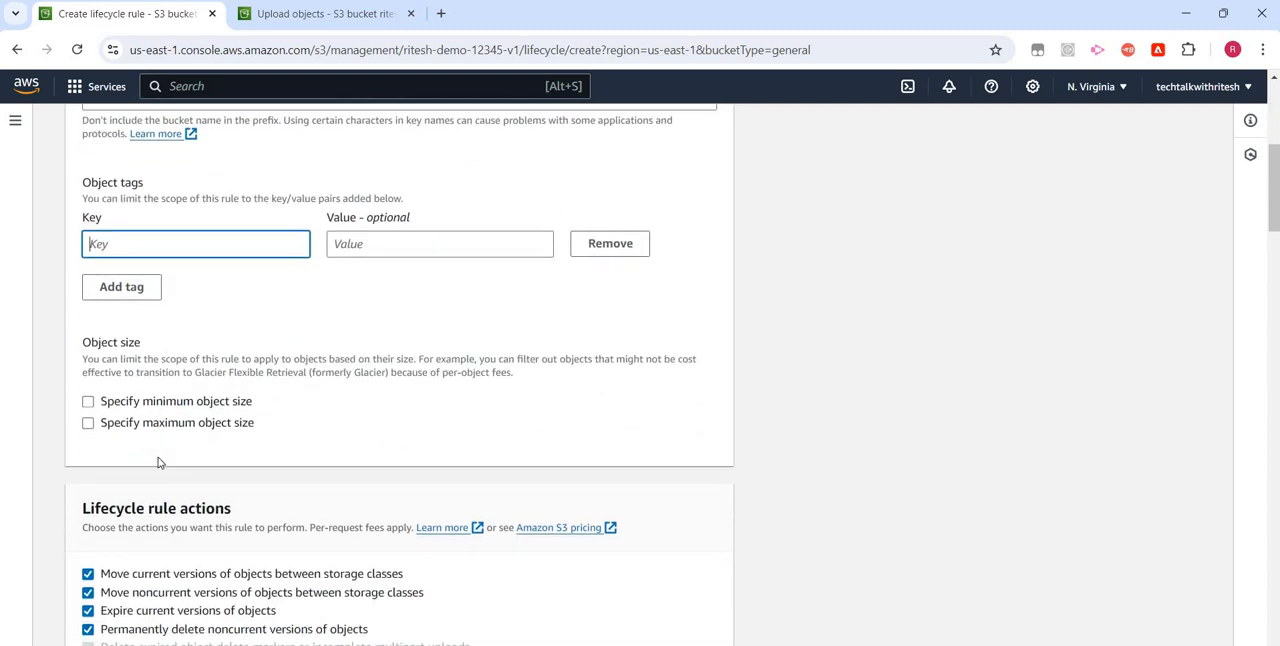